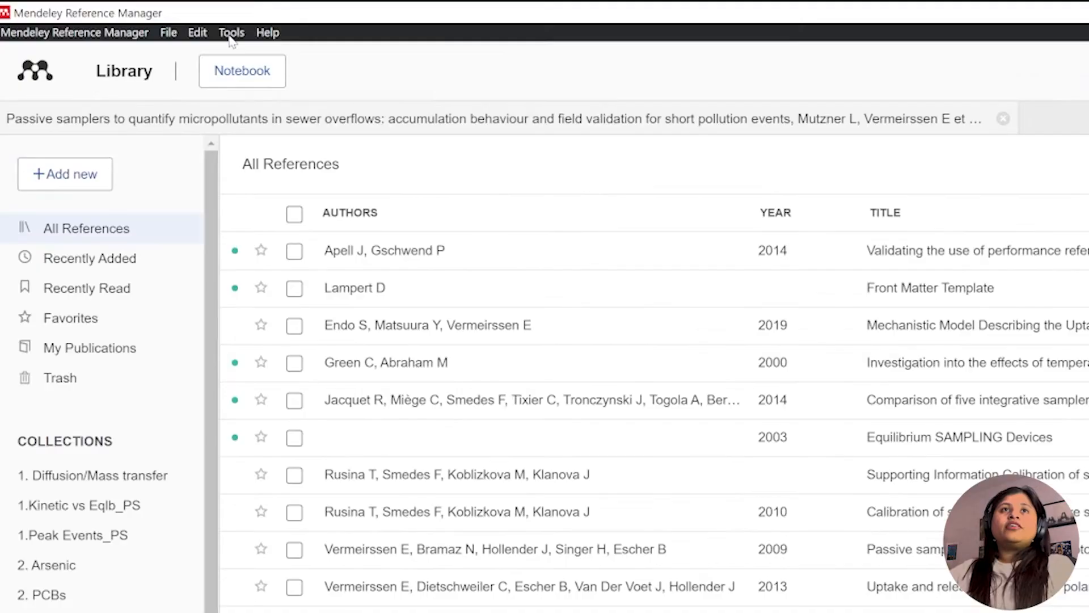
In the browser, open the sewer overflow passive samplers article from the Google Scholar result, display its PDF and hide the article info.
left_click(122, 14)
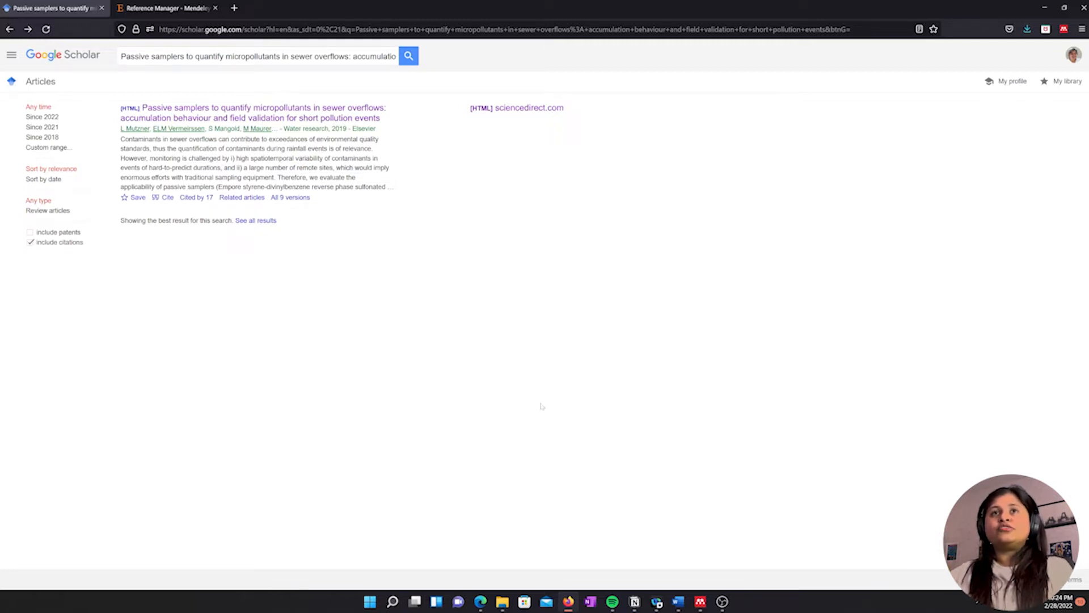
left_click(345, 123)
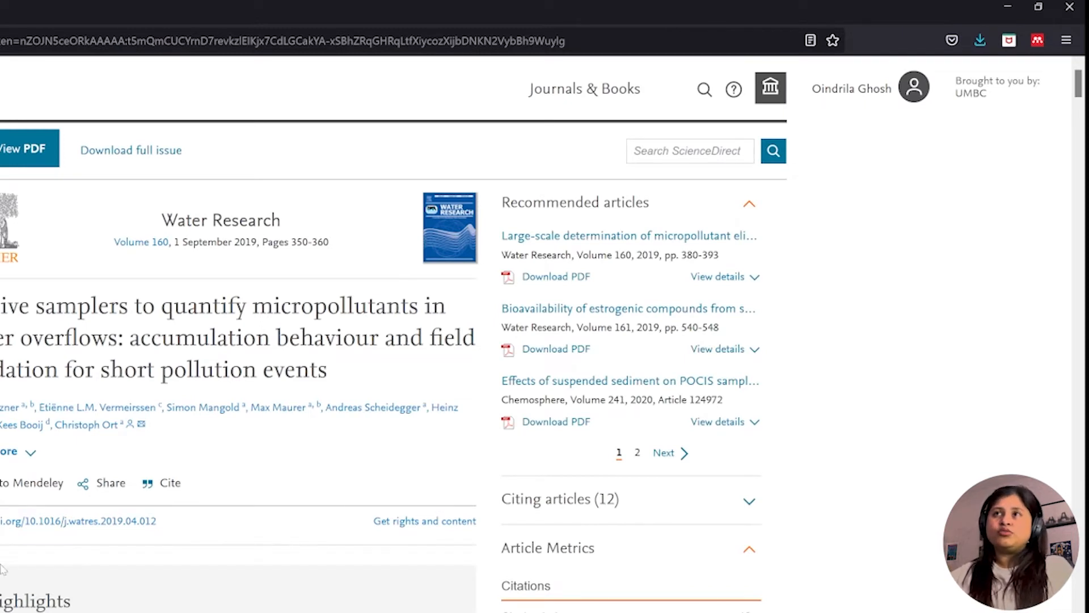
left_click(28, 149)
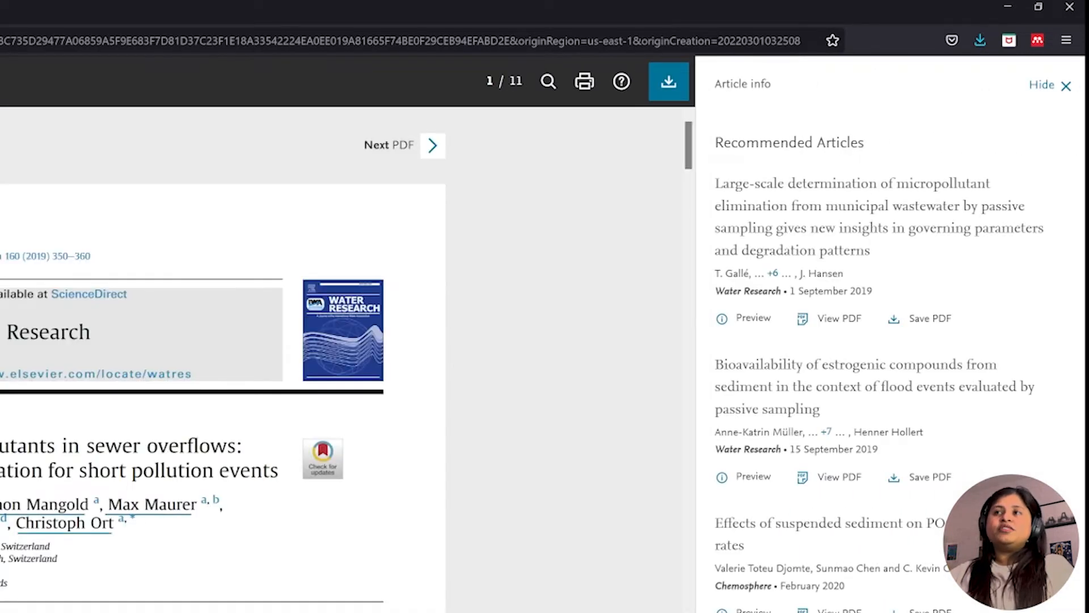
scroll(298, 536, "down", 3)
left_click(1044, 85)
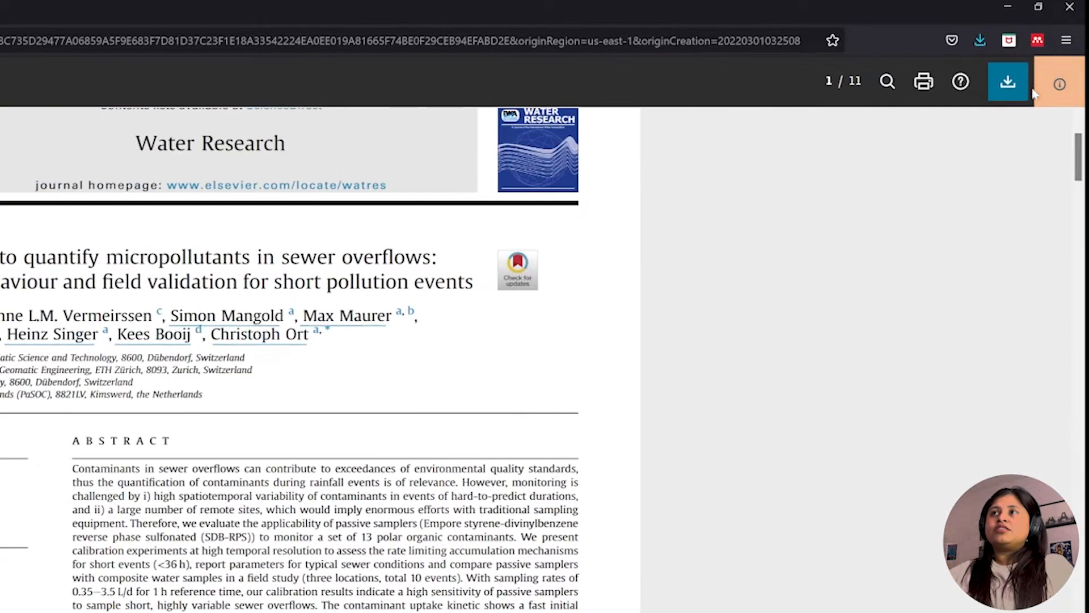
Review the article's entry in the Mendeley web importer, and check the reference list in Mendeley Reference Manager.
left_click(1039, 40)
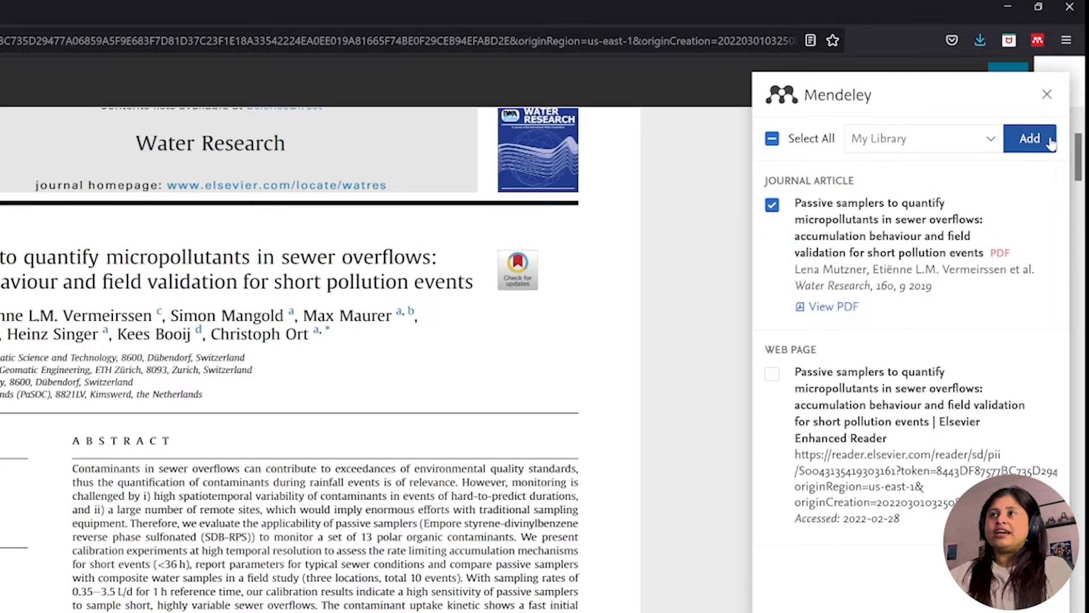
left_click(693, 343)
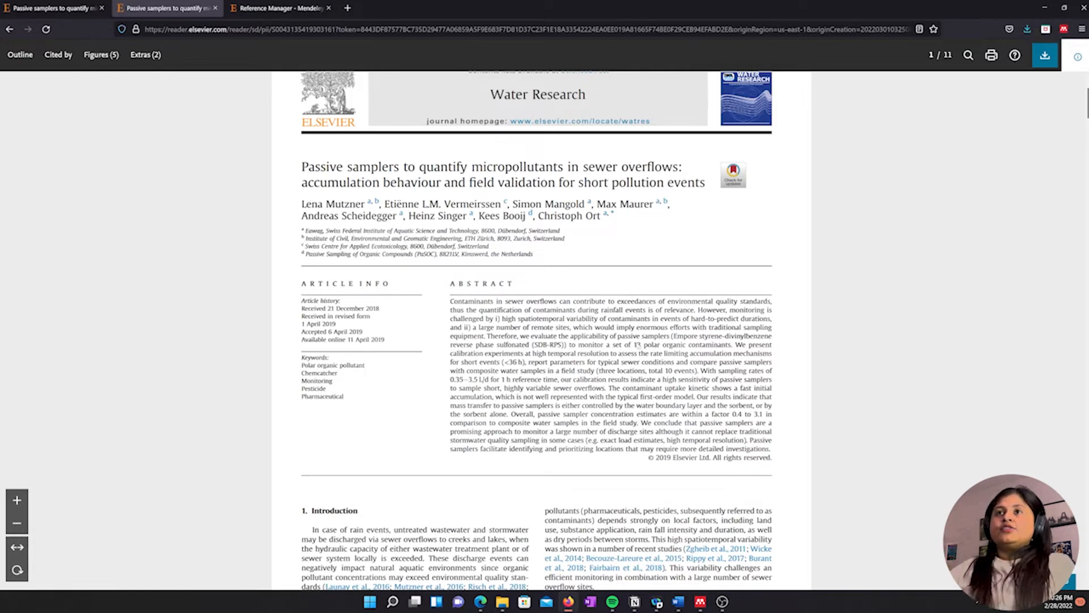
left_click(1044, 8)
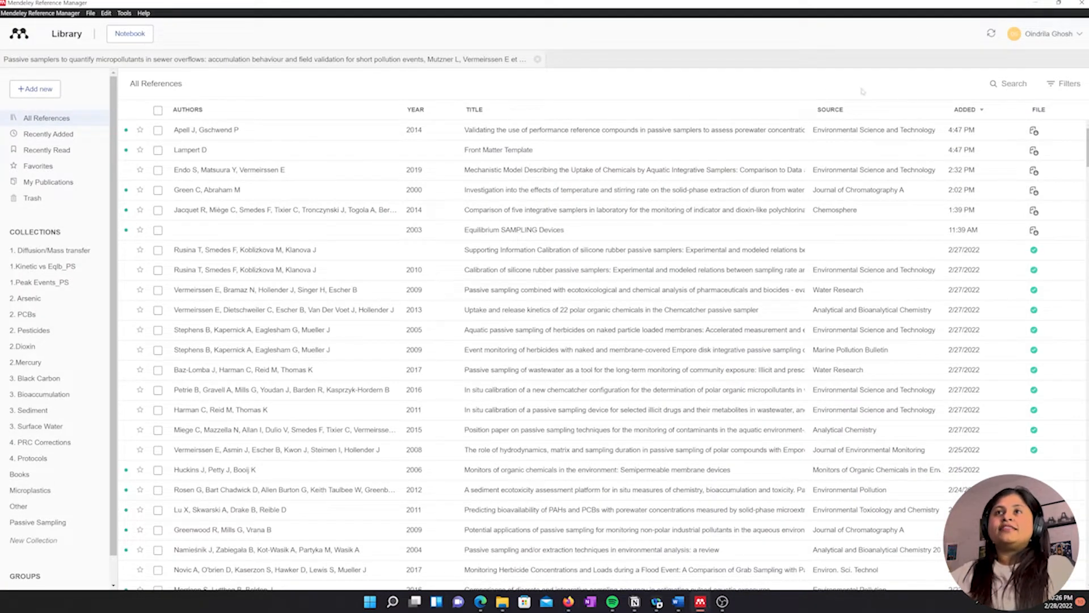
left_click(701, 603)
left_click(701, 602)
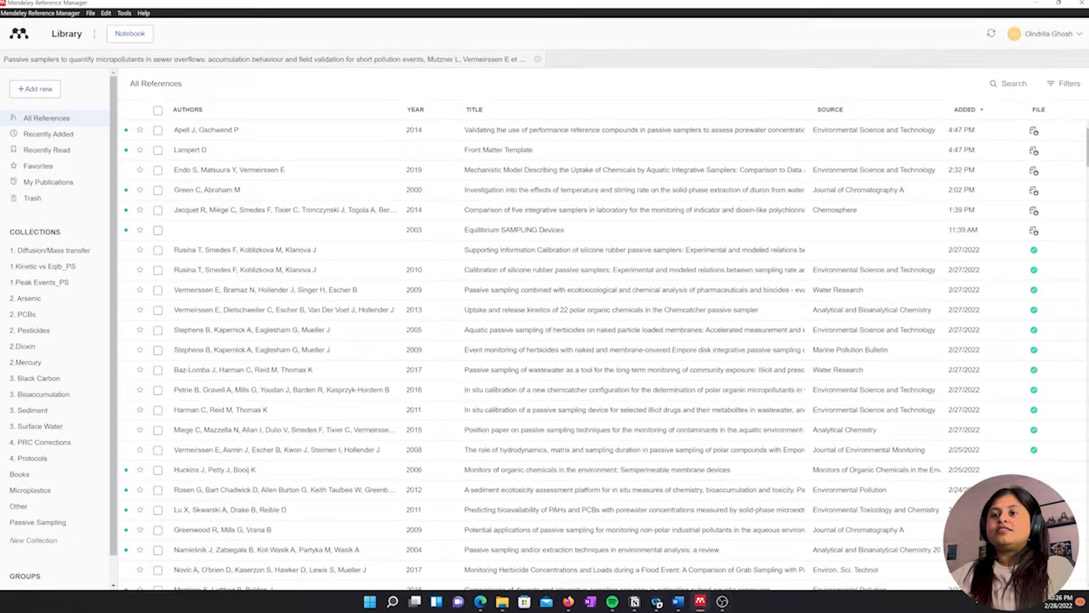
Return to the article PDF in the browser and add its journal article entry to My Library with the Mendeley web importer.
left_click(570, 603)
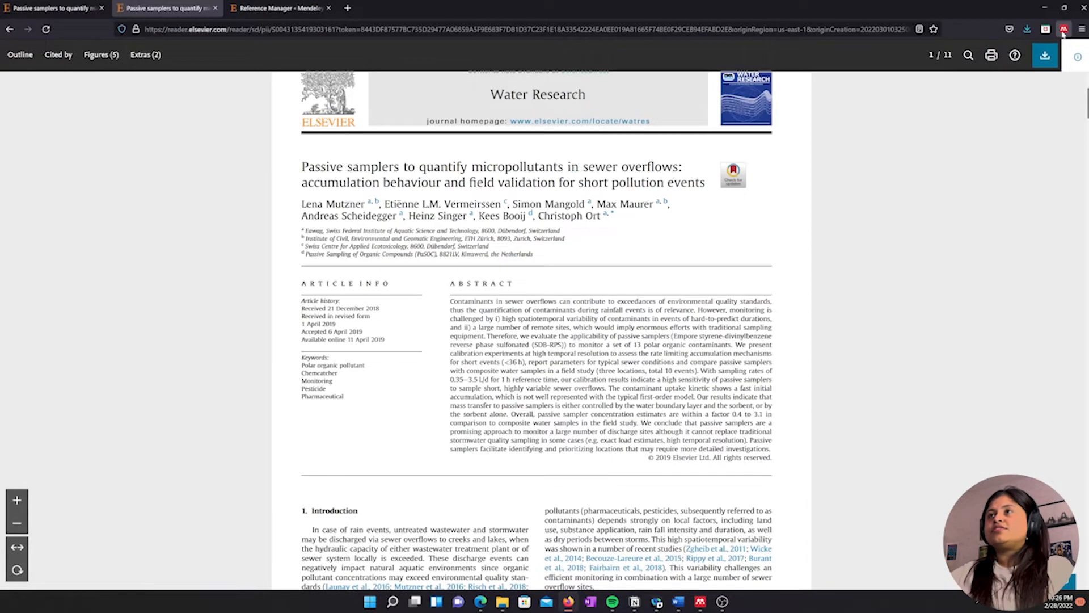
left_click(1063, 29)
left_click(1059, 92)
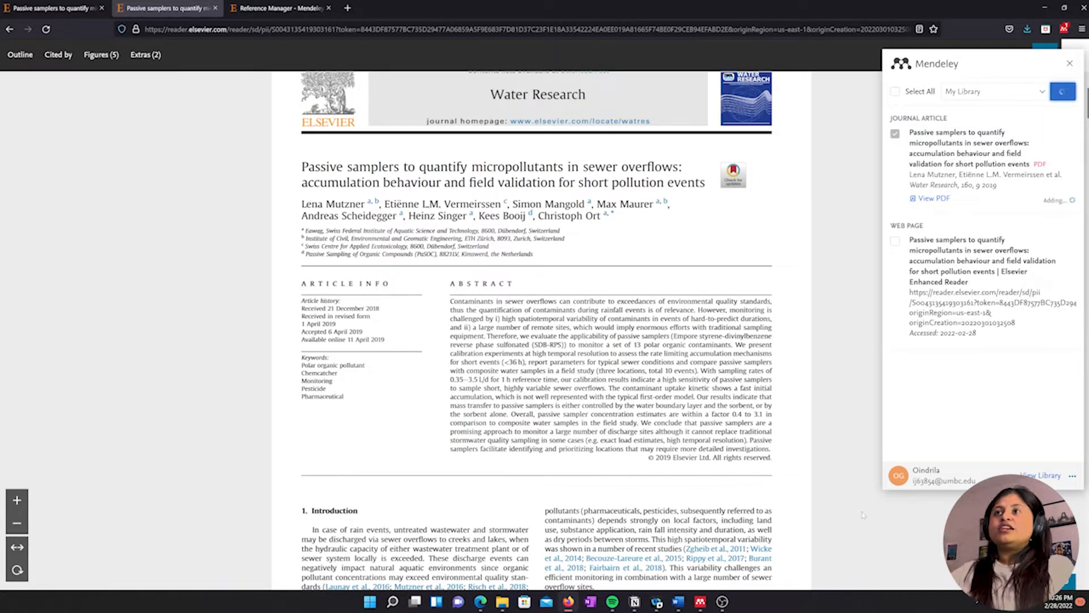
Switch to Mendeley Reference Manager and open the newly imported passive samplers article for reading.
left_click(1044, 8)
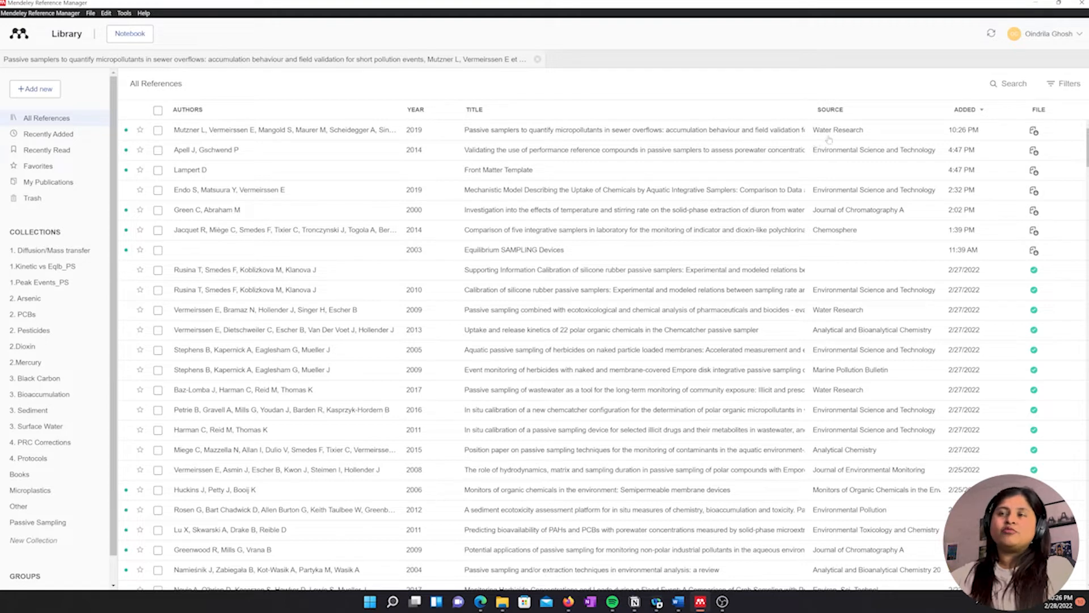
left_click(320, 131)
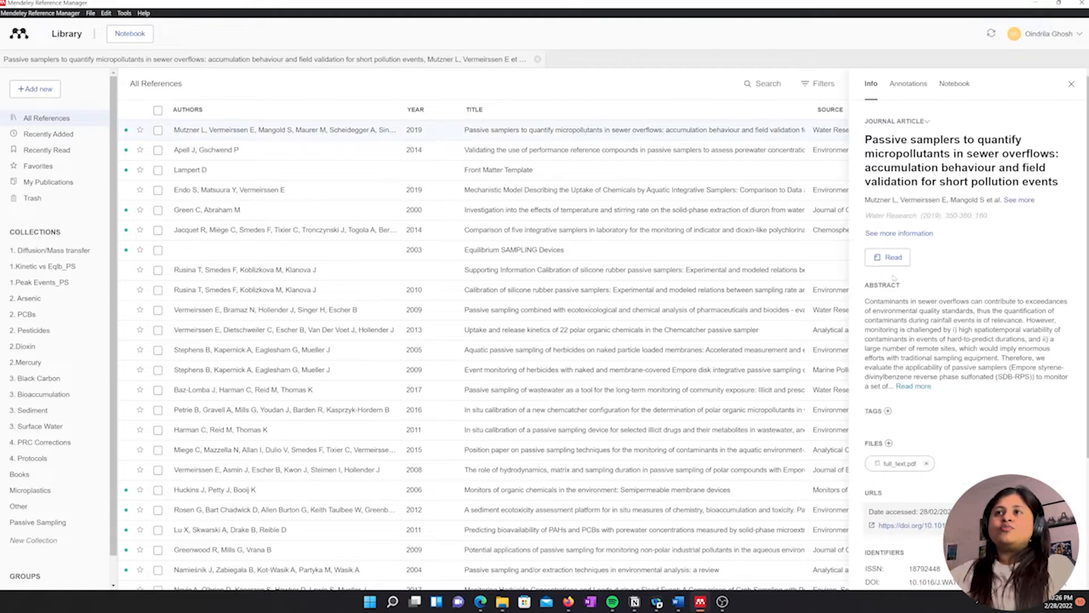
left_click(890, 257)
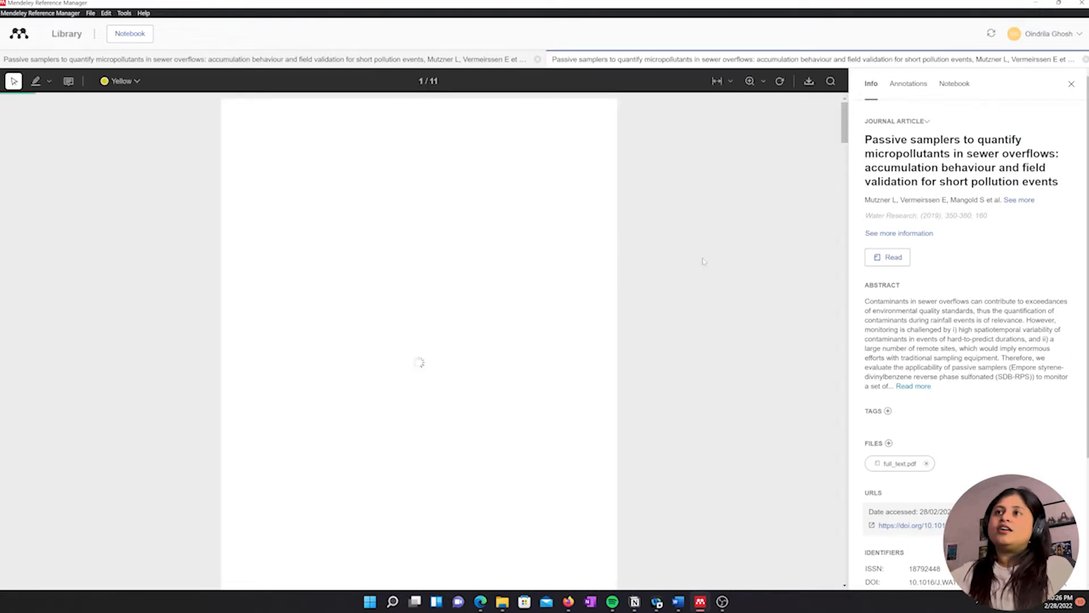
left_click(913, 387)
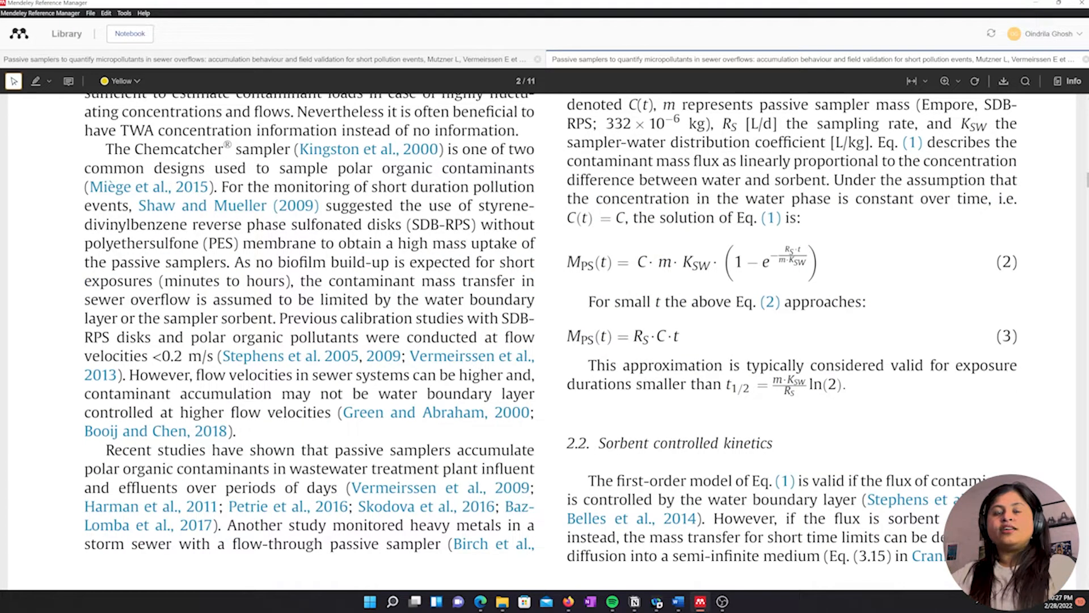
Highlight in yellow the page 2 passage from "Recent studies have shown" to "over periods of days".
left_click_drag(106, 450, 339, 488)
left_click(121, 81)
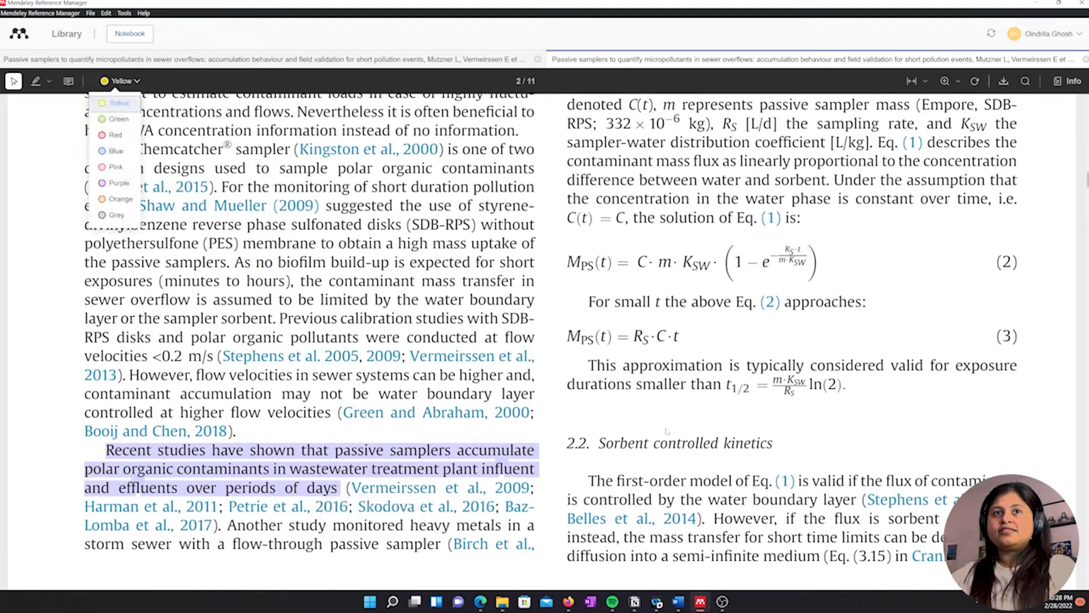
left_click(104, 104)
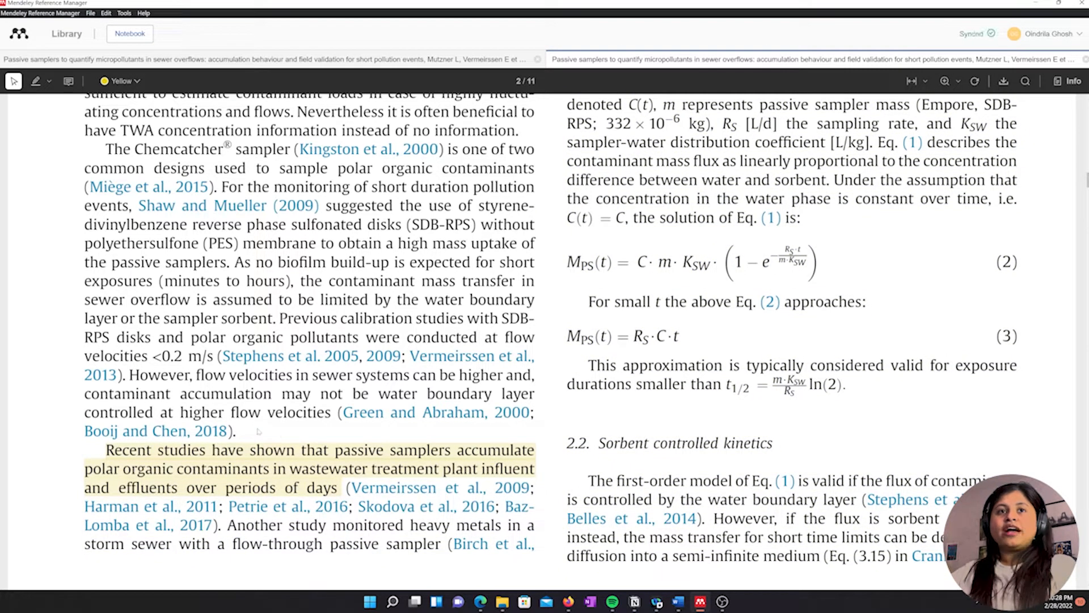
Add a sticky note above the highlighted passage reading "Also refer to", followed by the cited author's surname and "2002.".
left_click(68, 81)
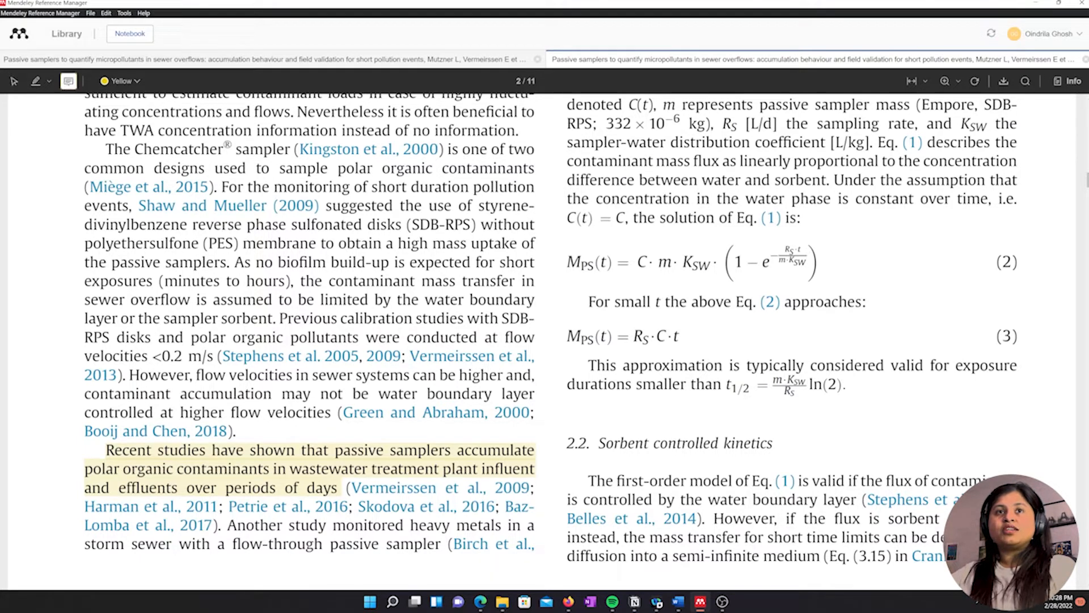
left_click(244, 436)
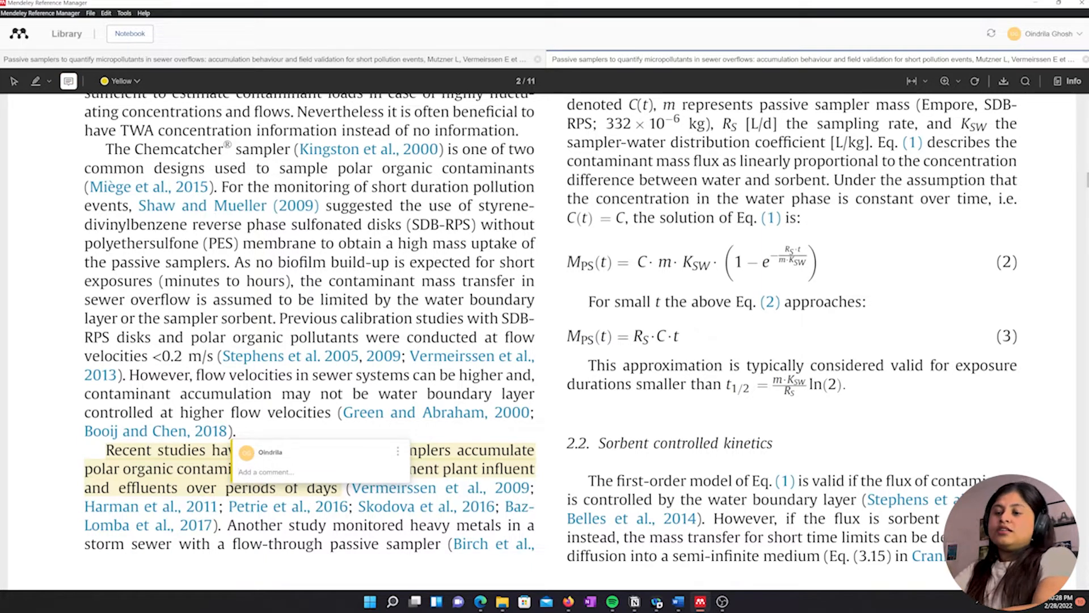
type("Also refe")
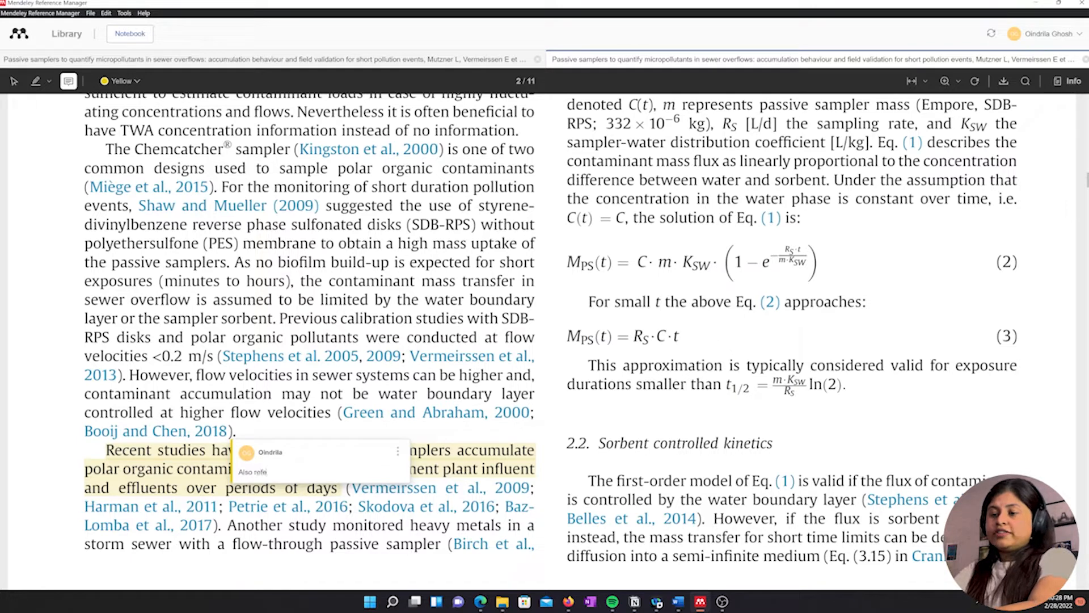
type("r to ")
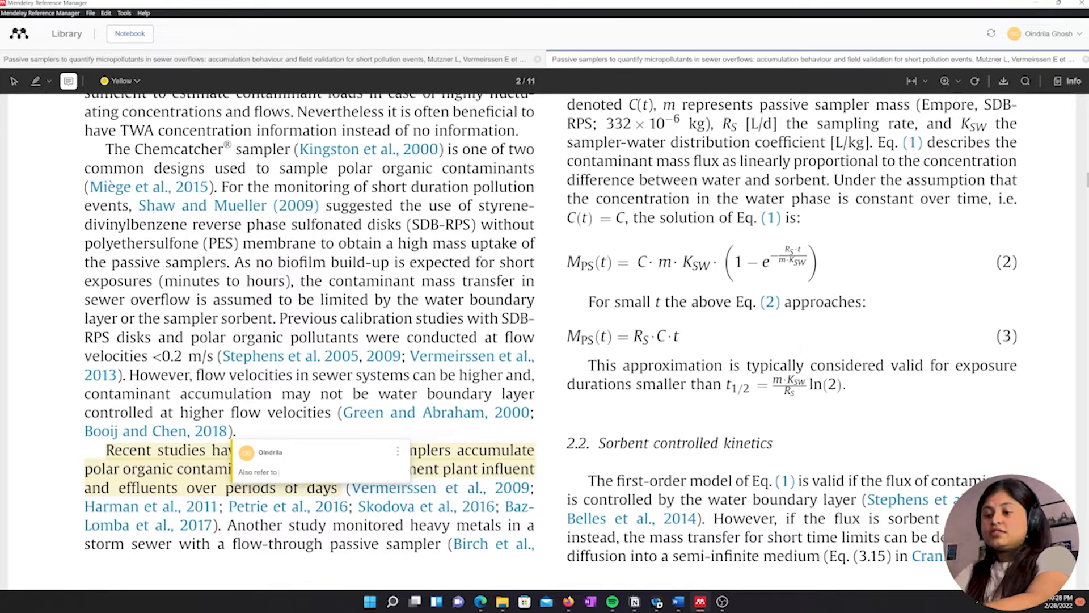
type("Booij 20")
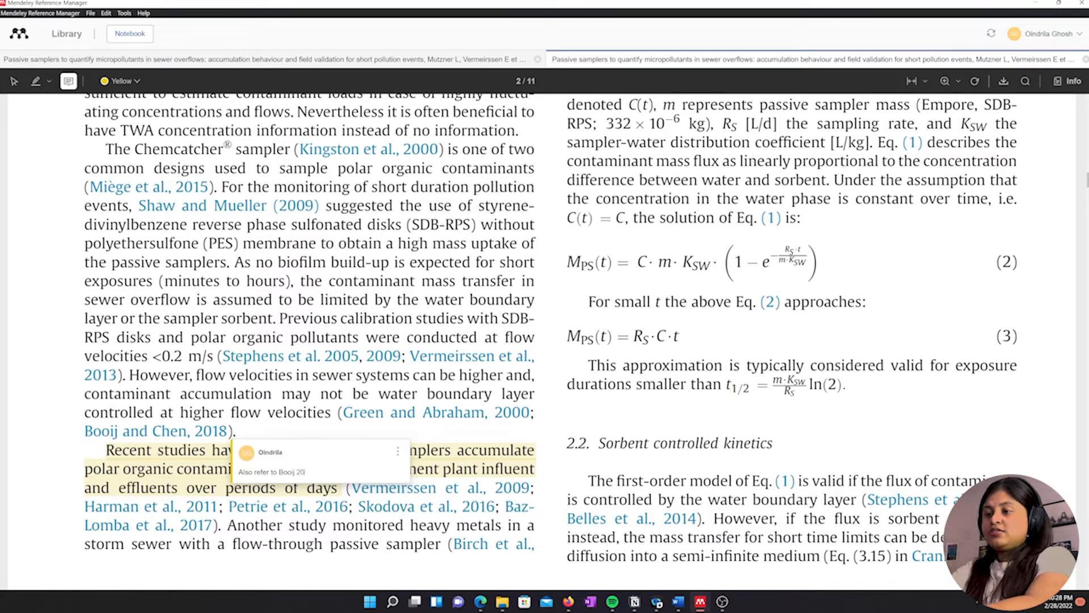
type("02.")
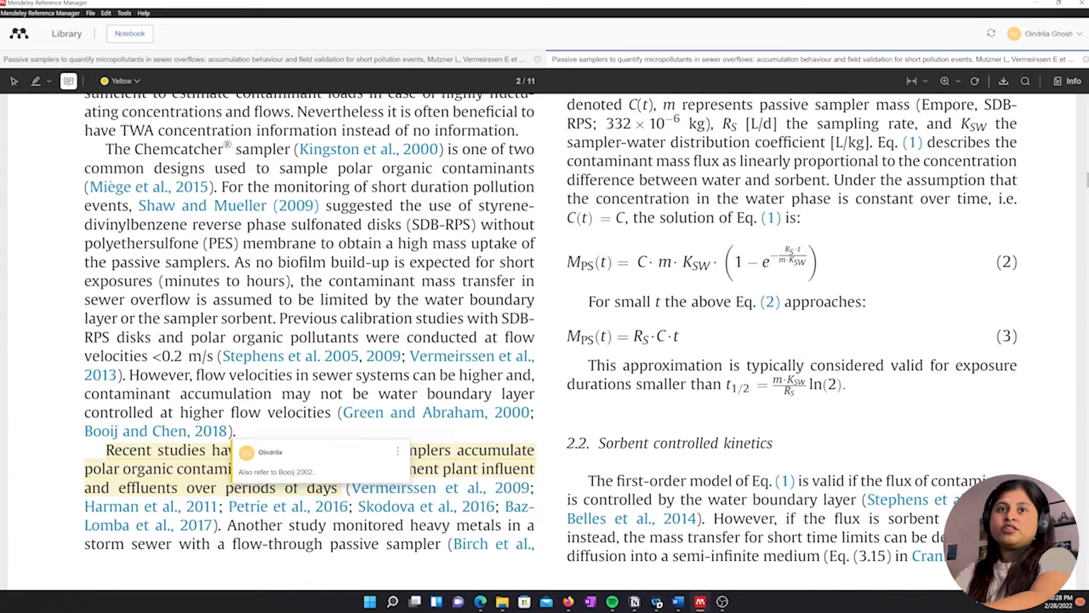
key("Return")
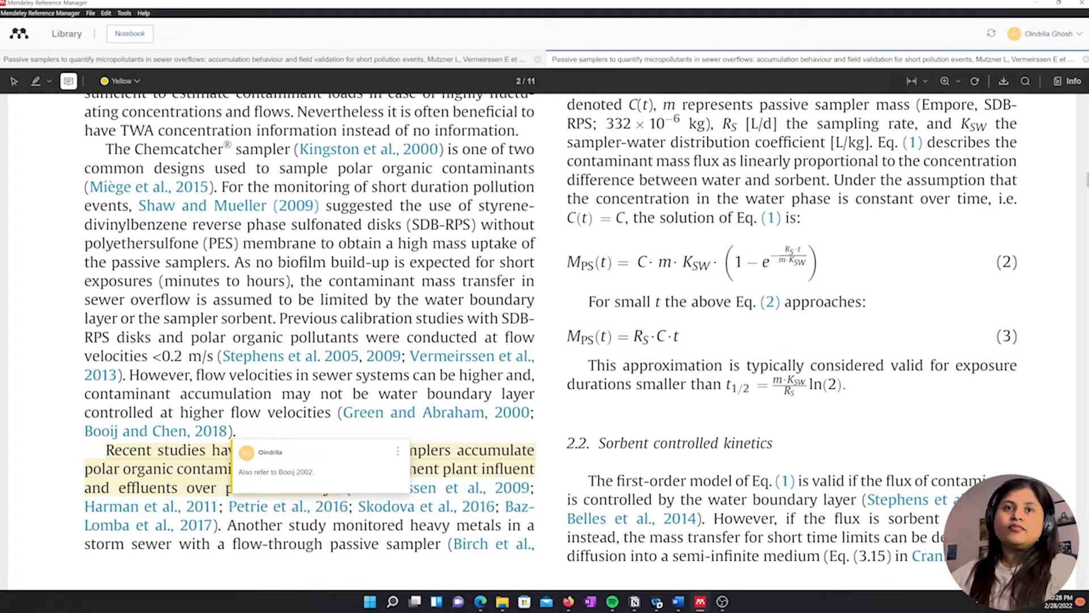
left_click(247, 438)
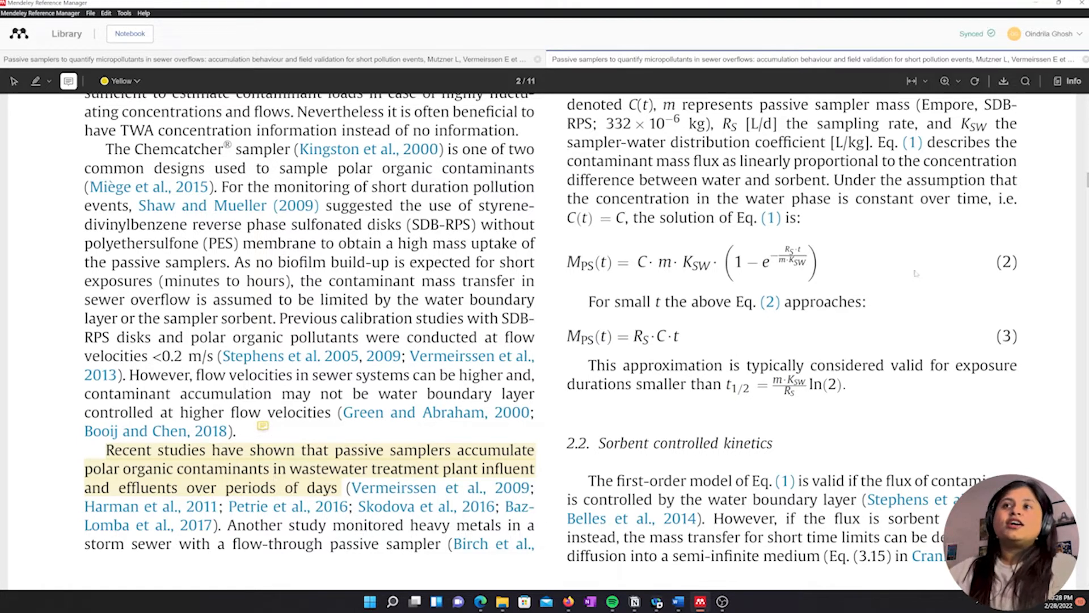
Show the article's info and add the tag "passive samplers" to it.
left_click(1074, 81)
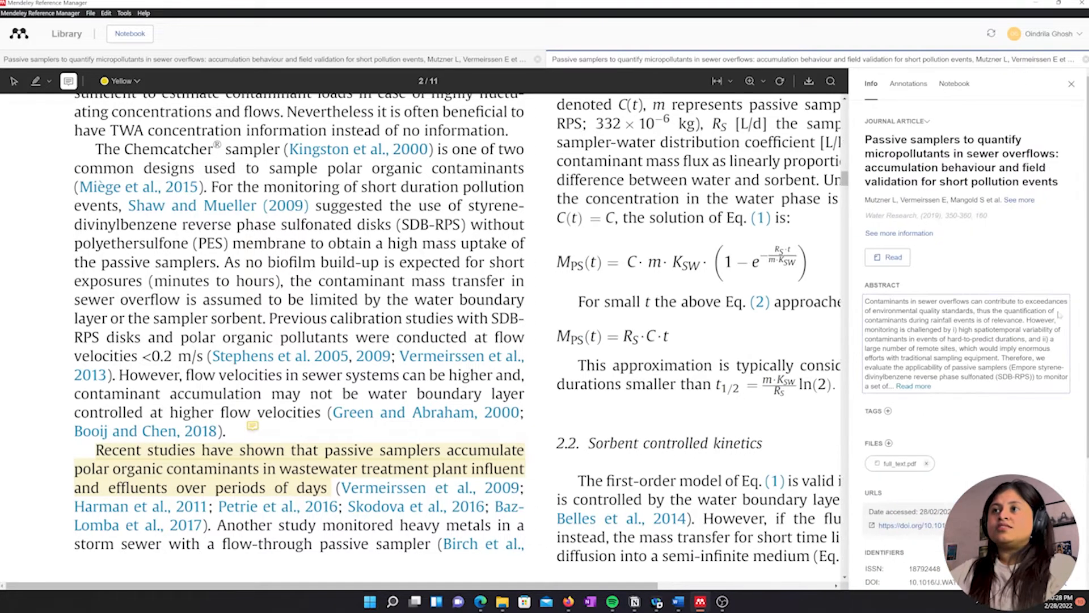
left_click(888, 411)
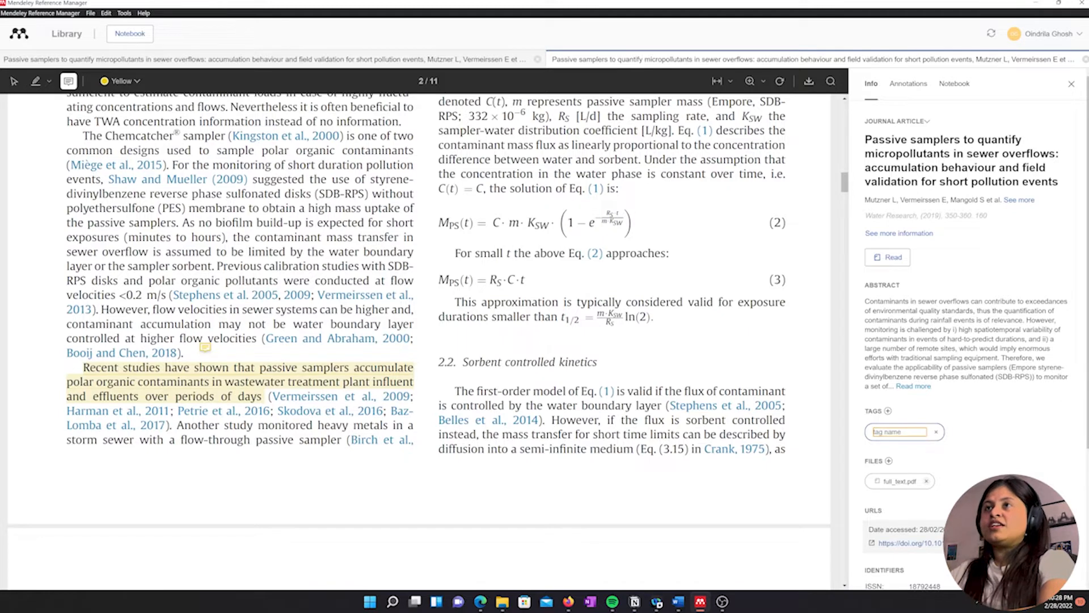
type("passi")
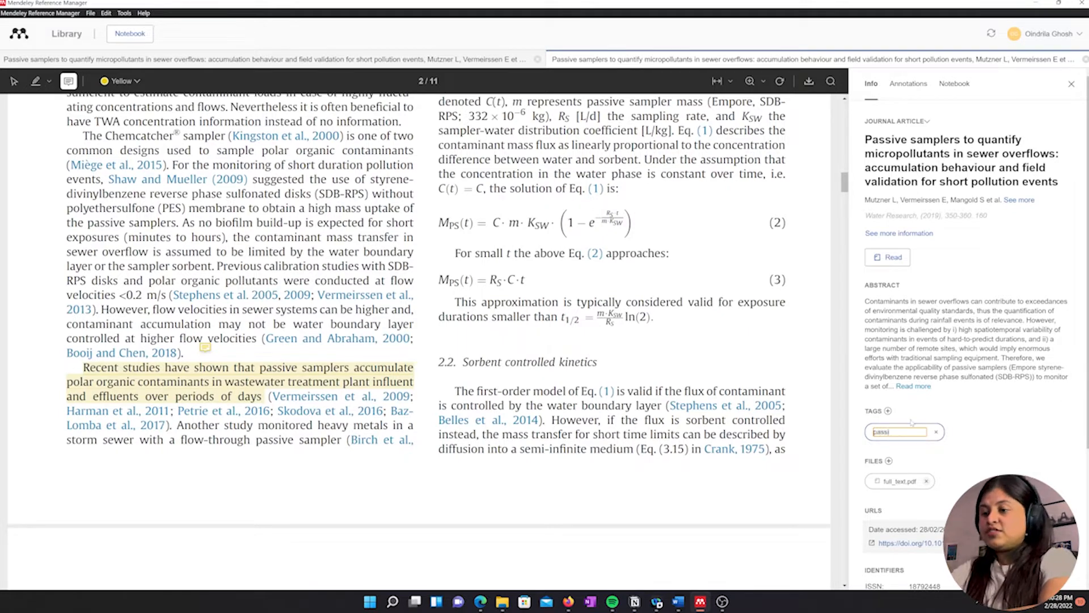
type("ve sam")
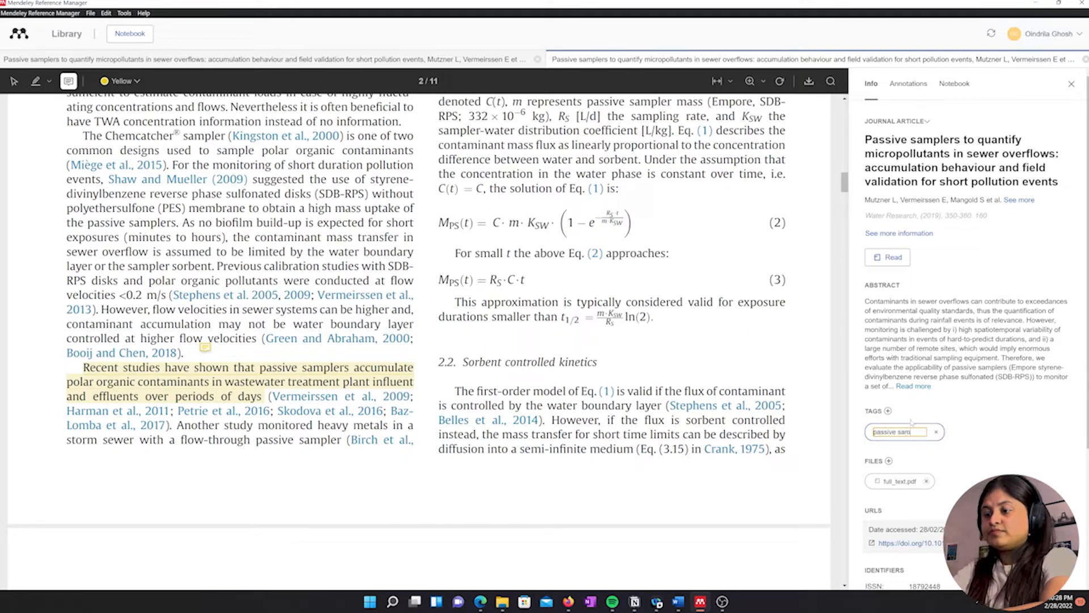
type("plers")
key("Return")
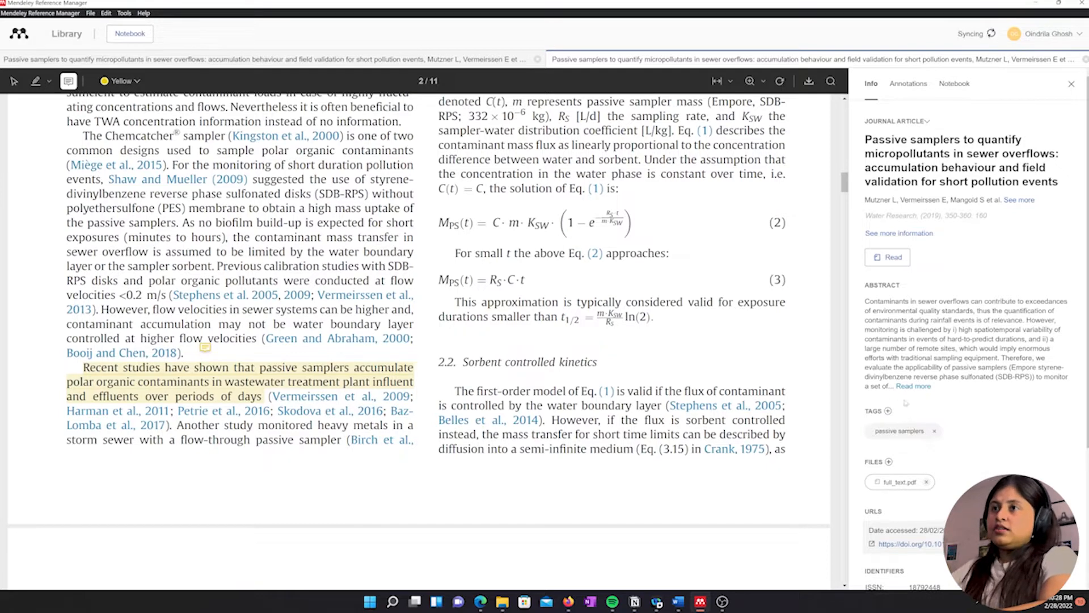
Add a second tag, "short term measurements", to the article.
left_click(888, 411)
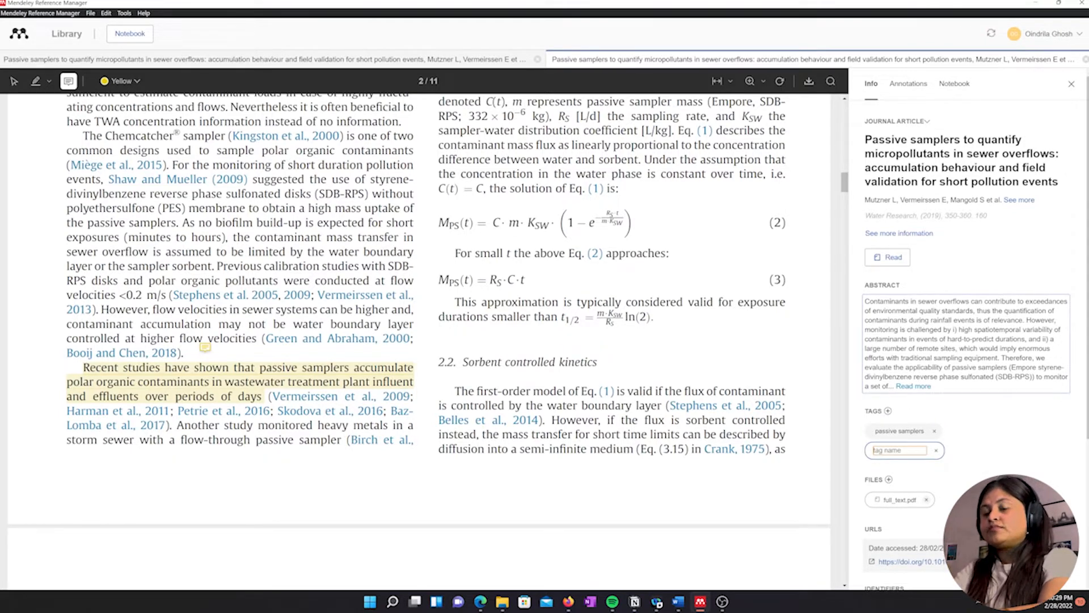
type("s")
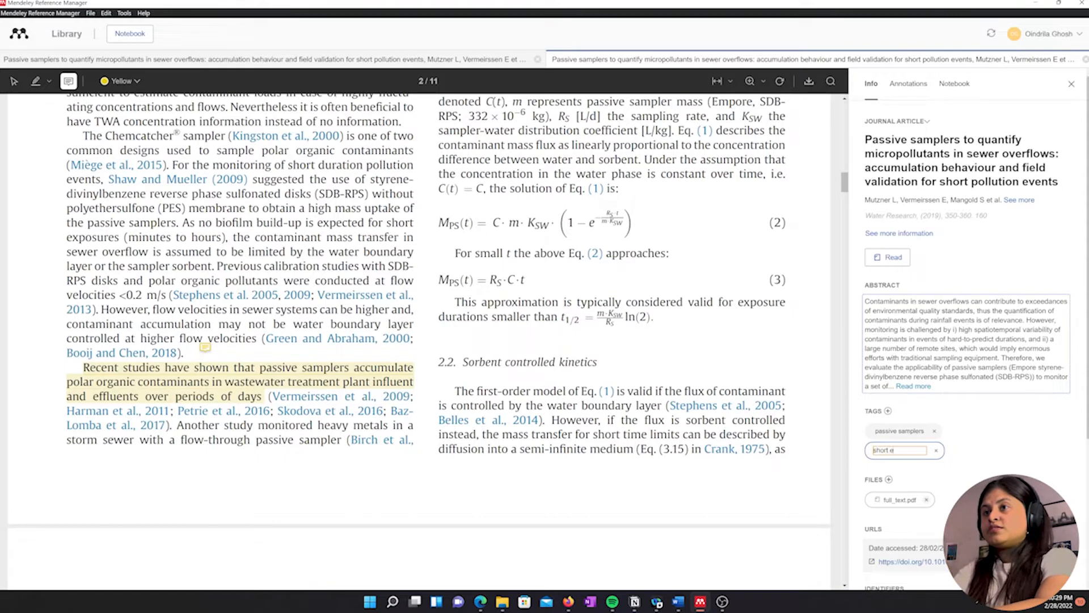
type("hort term measurements")
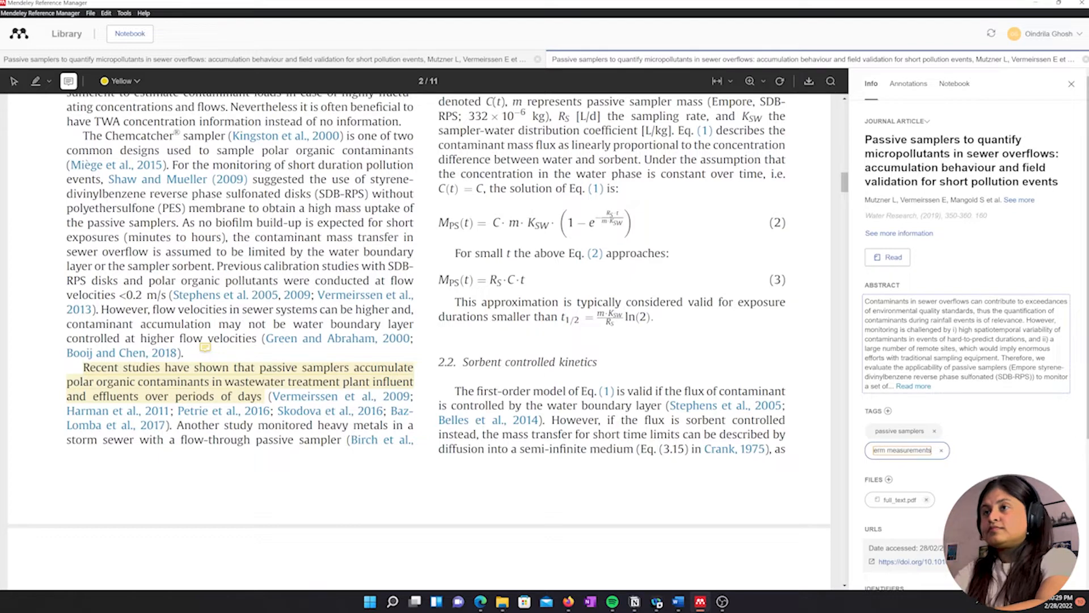
key("Return")
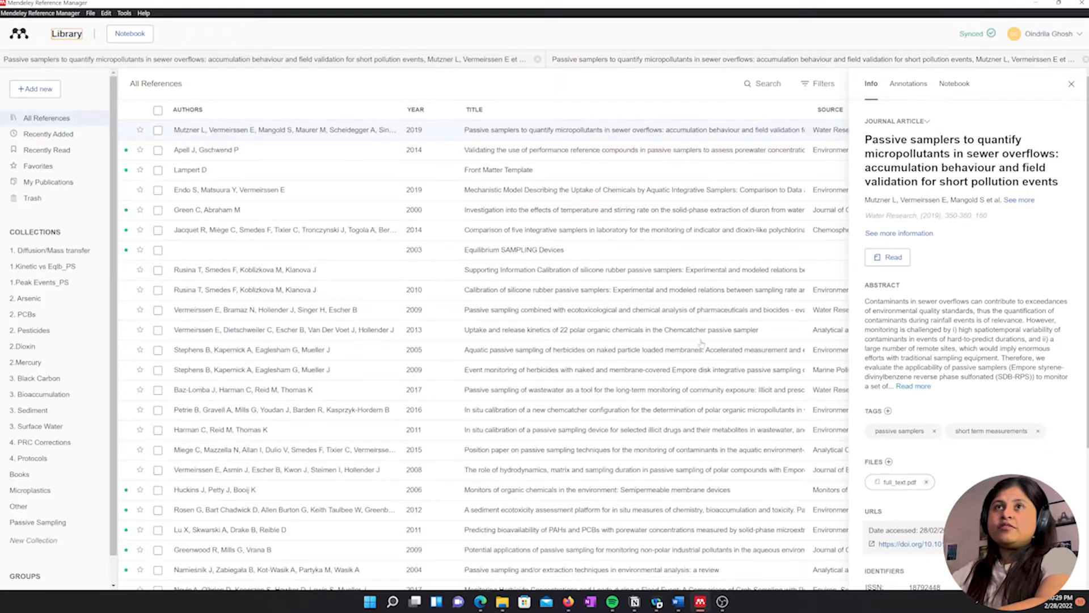
Filter all references in the library by the tag "short term measurements".
left_click(808, 89)
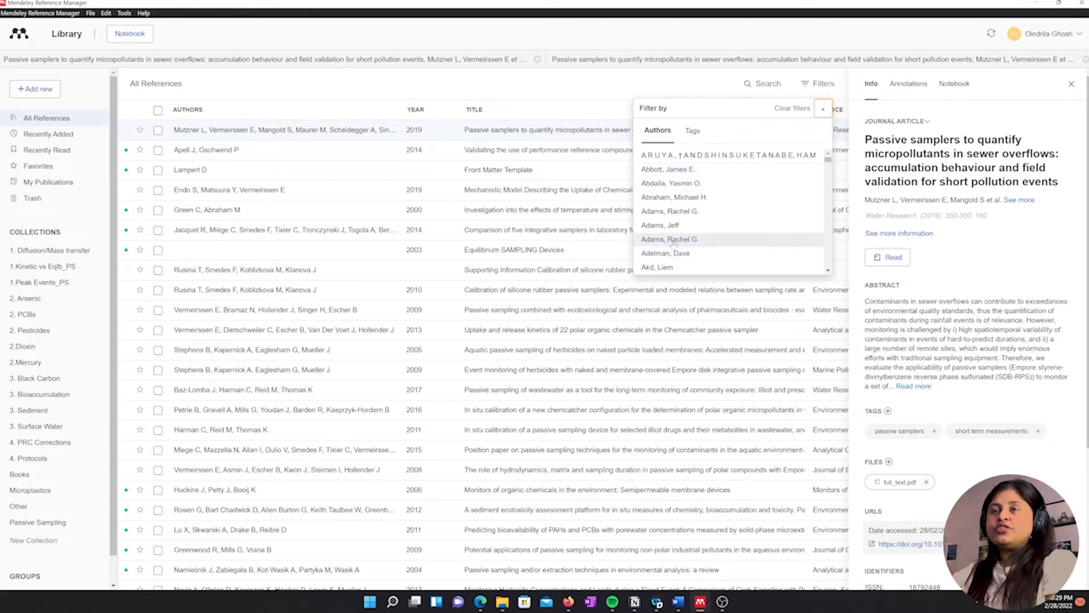
left_click(690, 132)
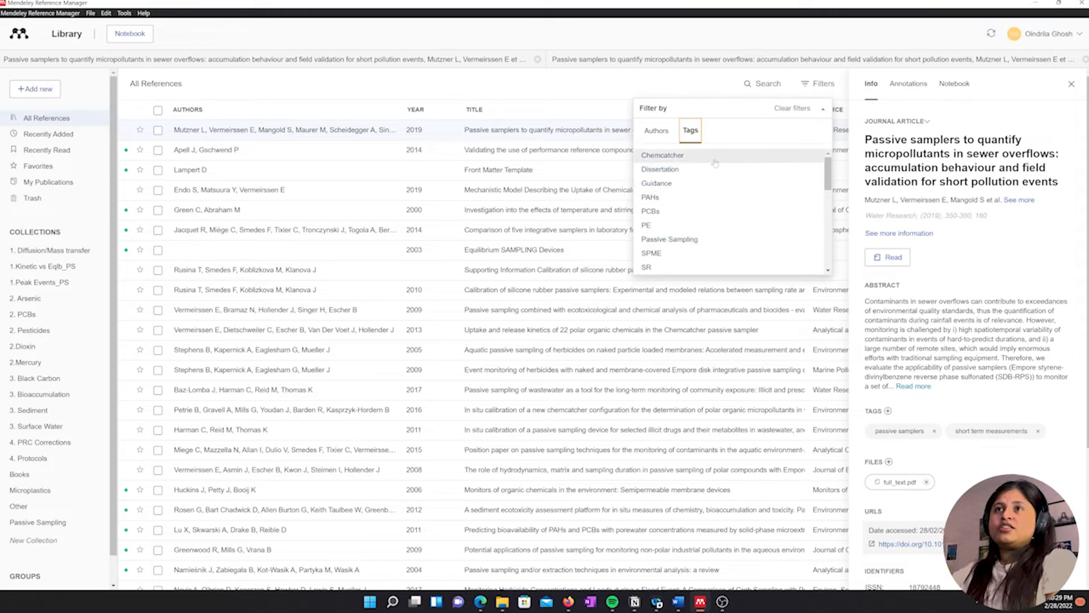
scroll(713, 238, "down", 3)
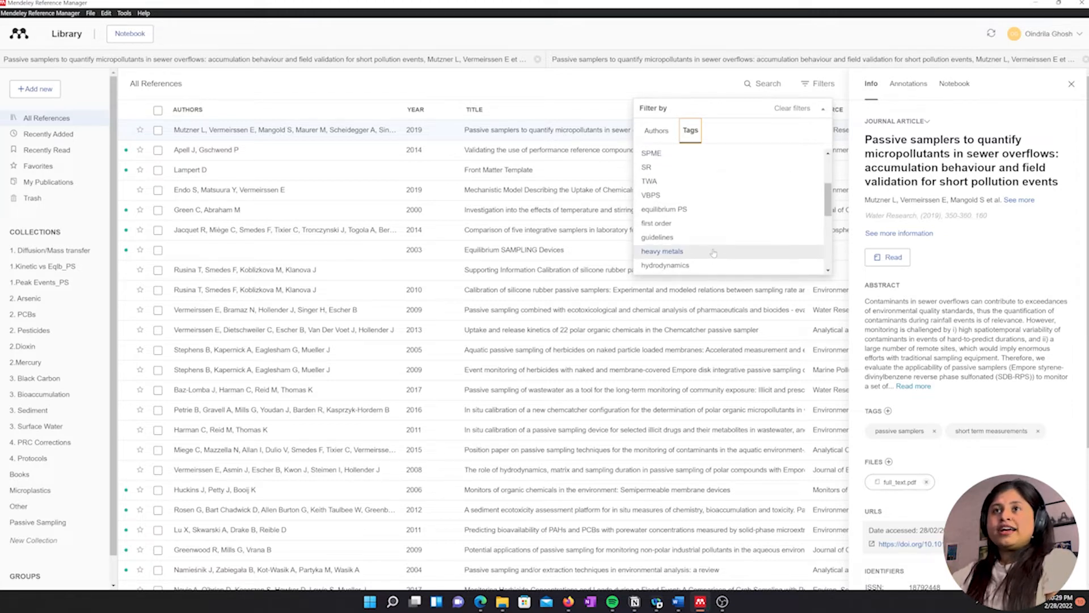
scroll(713, 252, "down", 3)
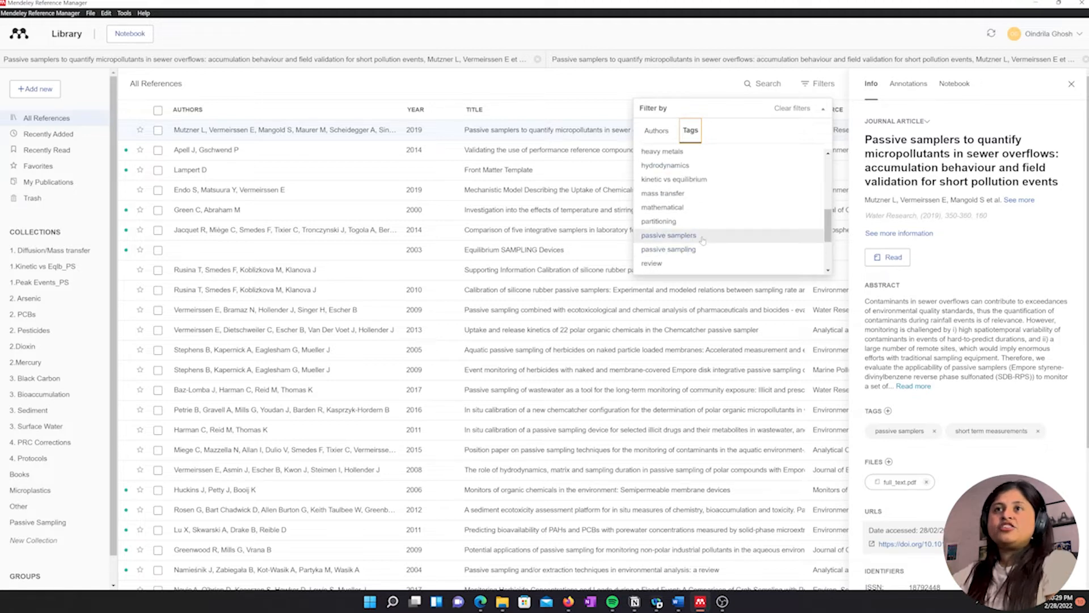
scroll(702, 241, "down", 2)
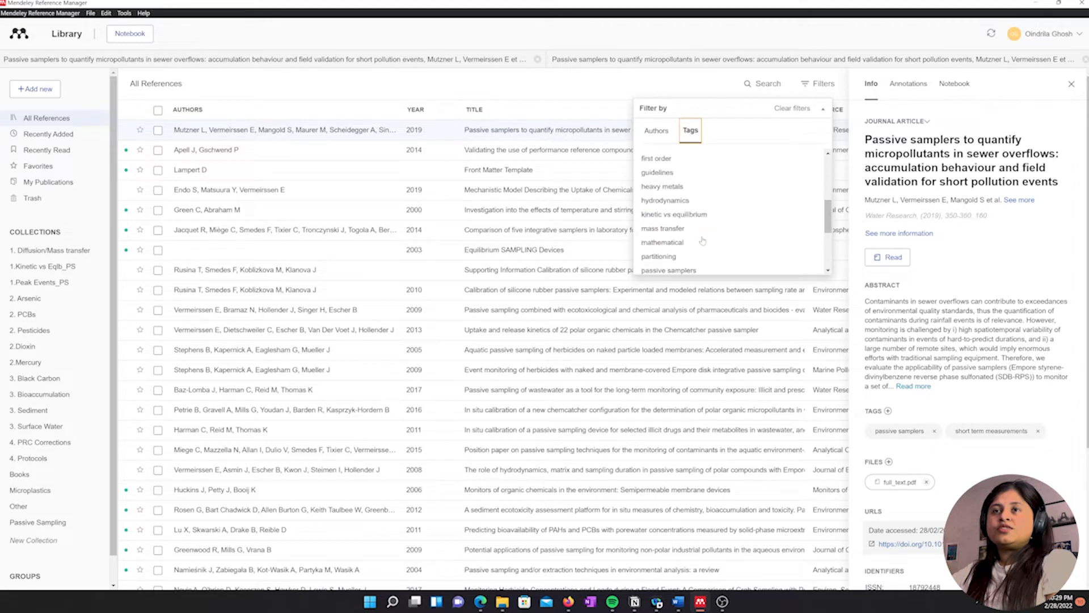
scroll(704, 238, "down", 1)
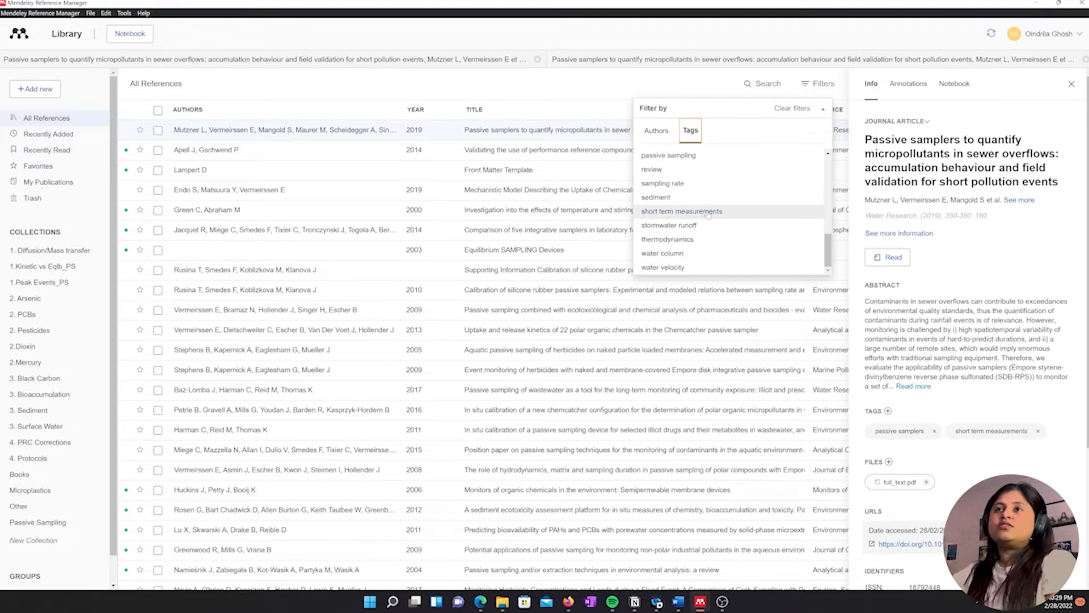
left_click(707, 212)
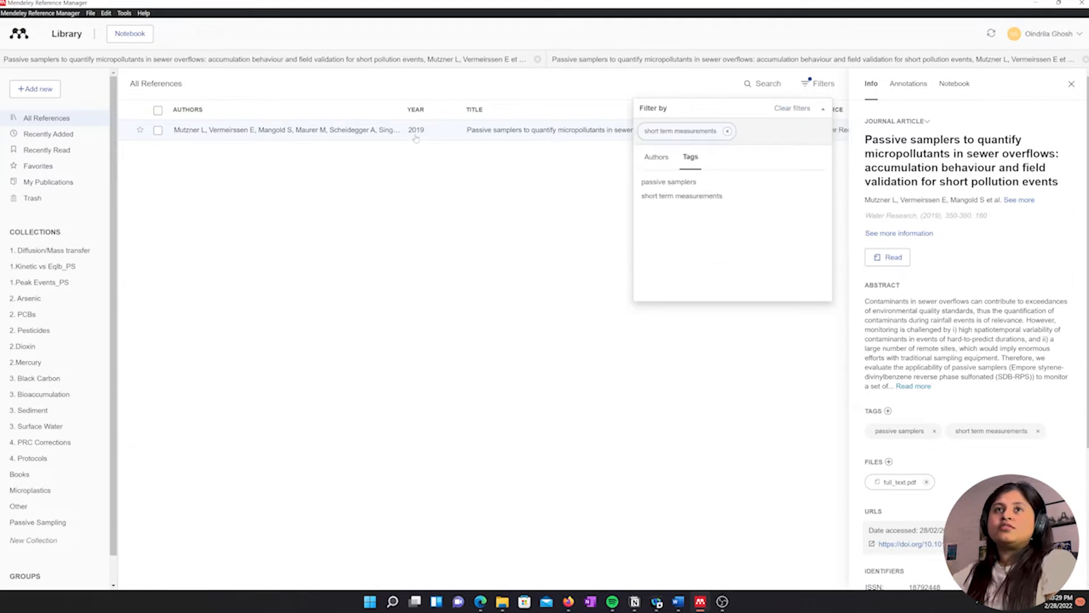
Remove the "short term measurements" filter and browse the list of available tags.
left_click(726, 132)
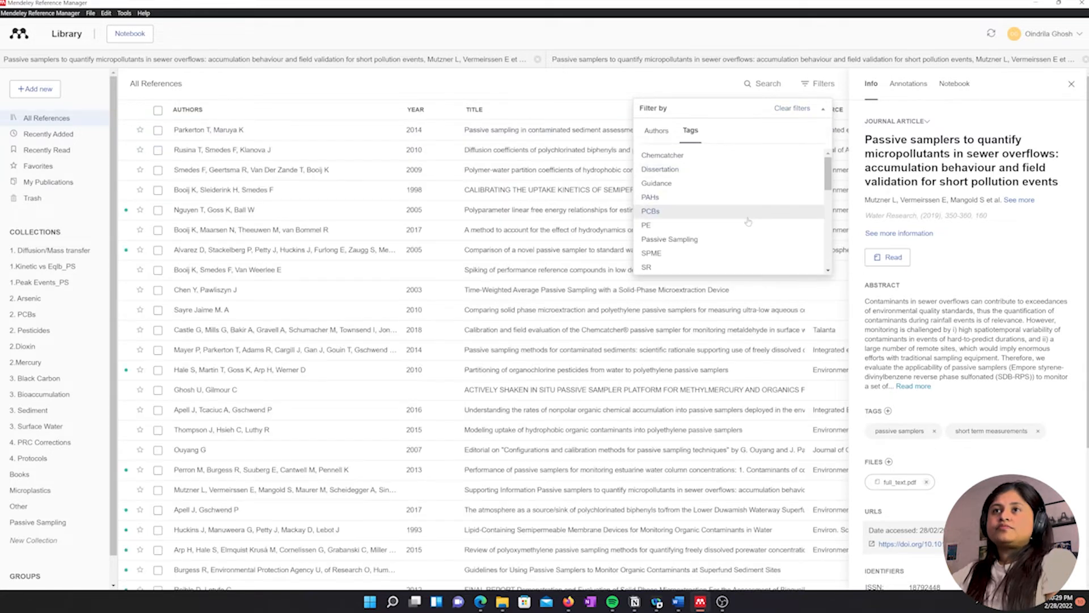
scroll(738, 227, "down", 5)
scroll(741, 231, "down", 3)
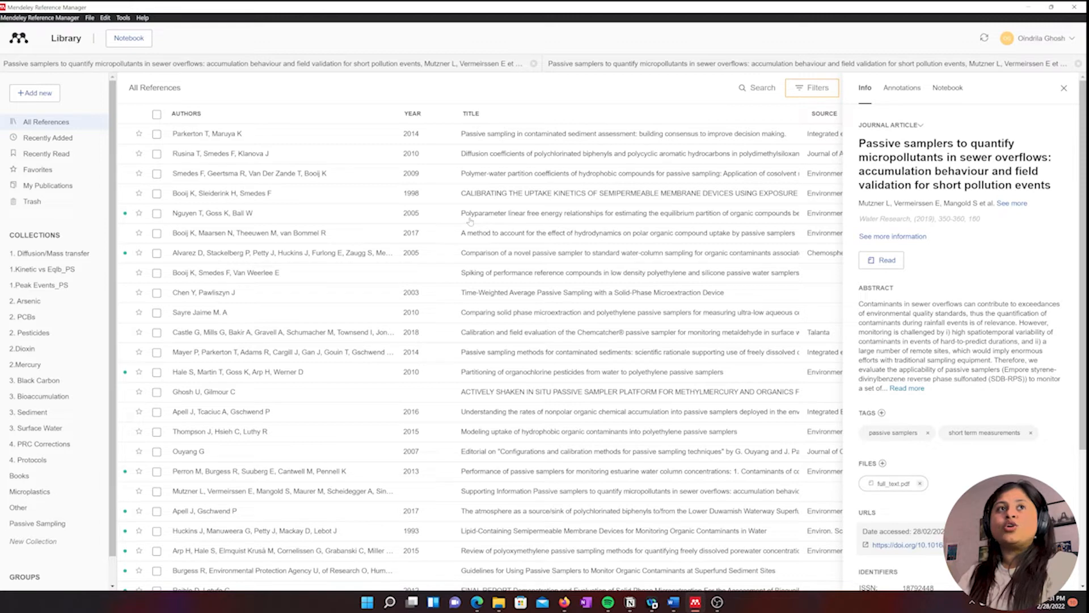
Look at the option for installing Mendeley Cite for Microsoft Word, switch to the Word draft and open Mendeley Cite there.
left_click(125, 19)
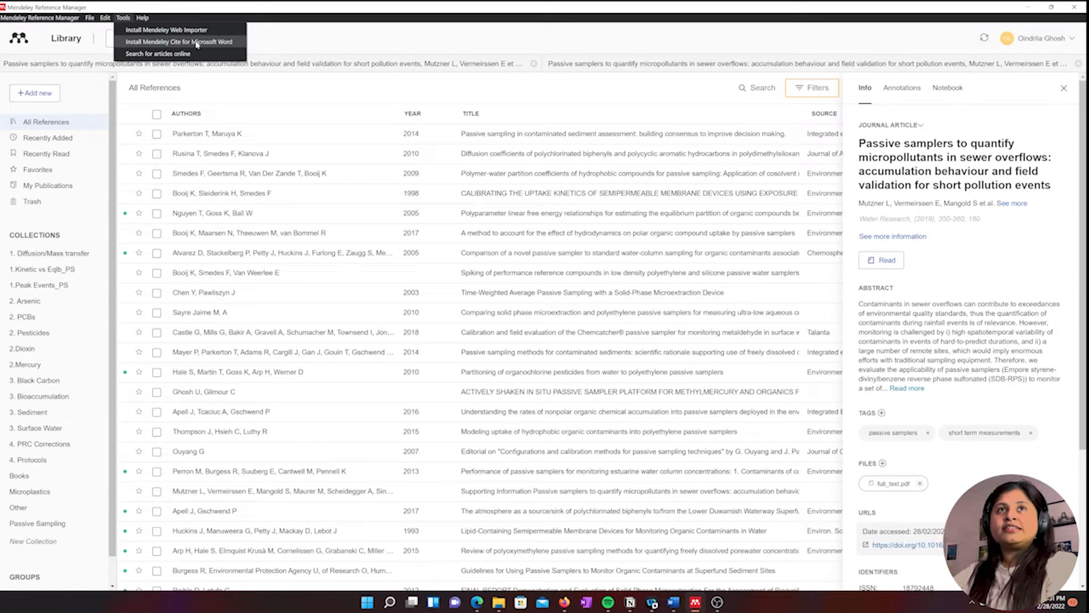
left_click(1029, 8)
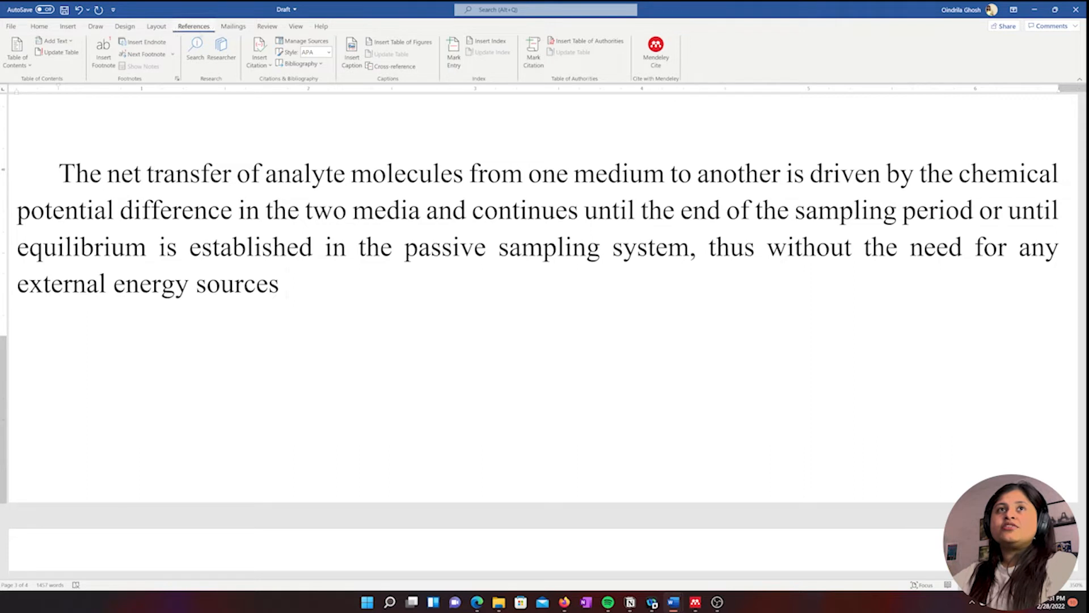
left_click(669, 47)
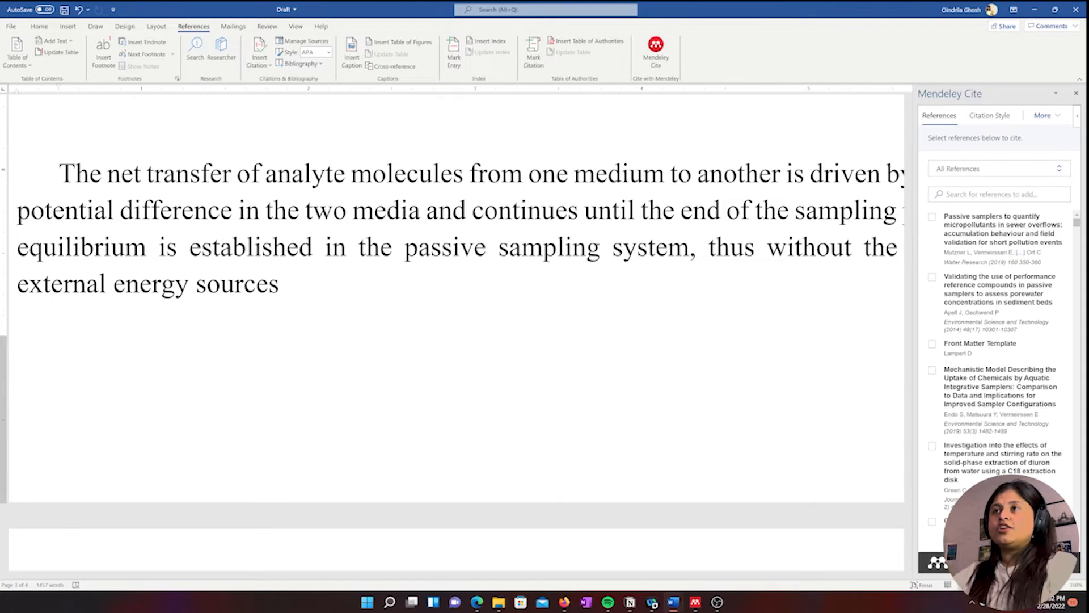
Try citing the 2019 article on micropollutants in sewer overflows after "external energy sources", and delete the citation text.
left_click(932, 216)
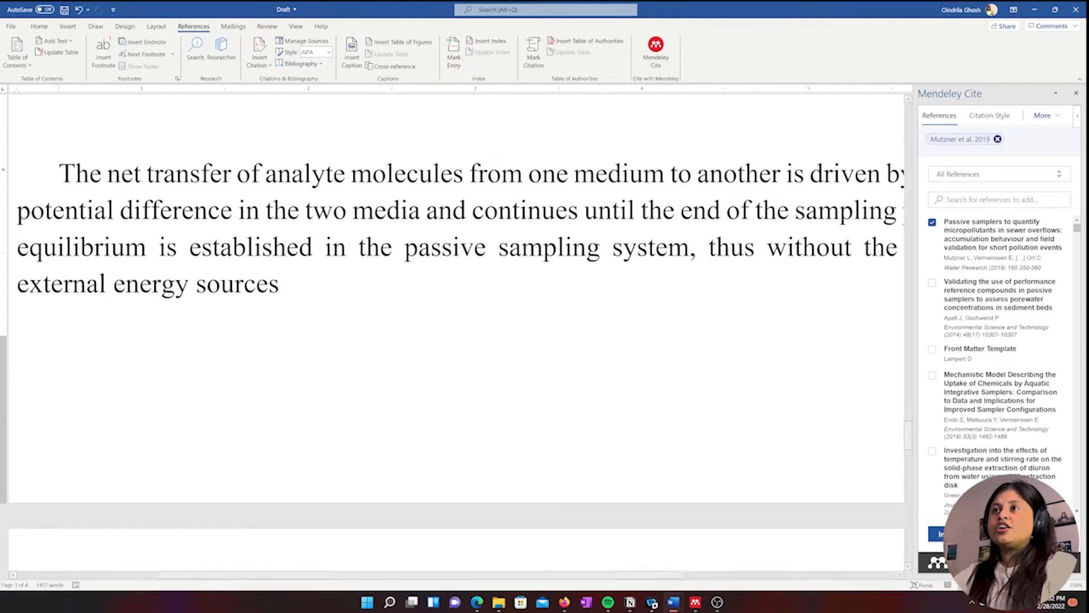
left_click(965, 534)
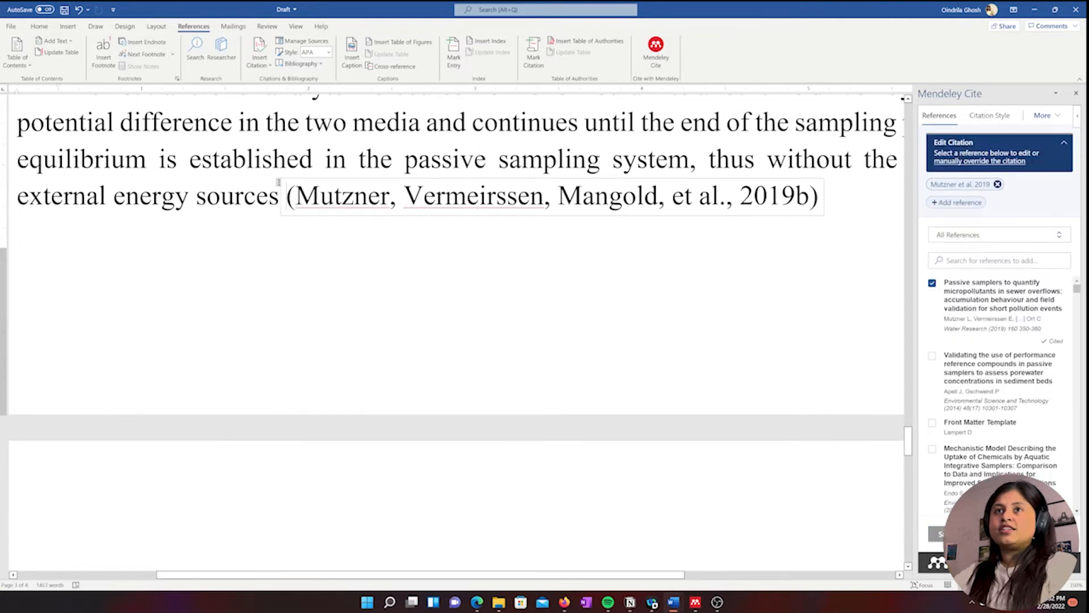
left_click_drag(821, 196, 296, 197)
key("BackSpace")
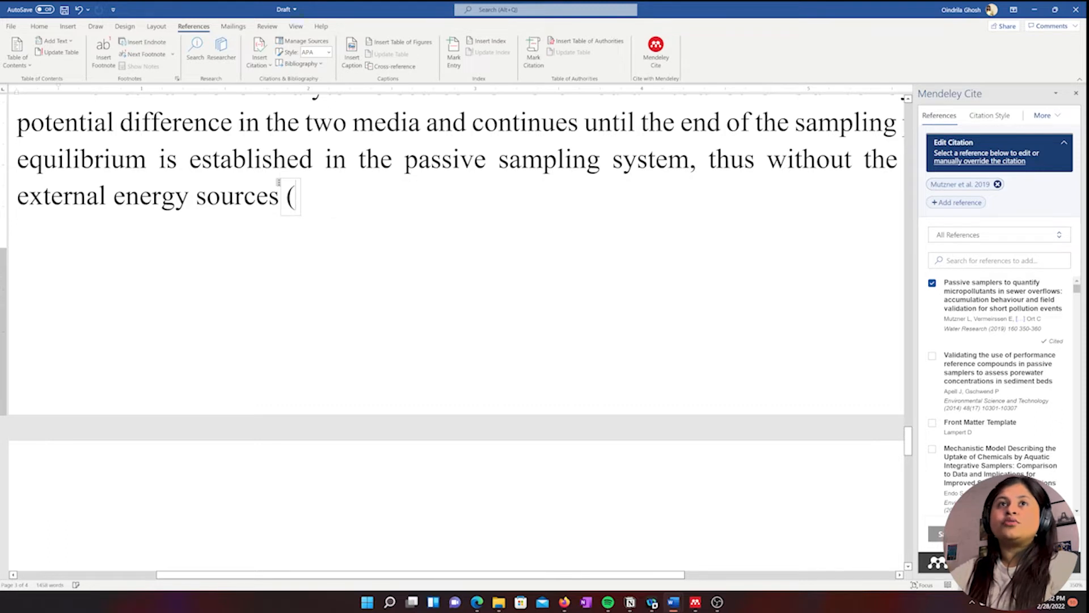
key("BackSpace")
left_click(513, 240)
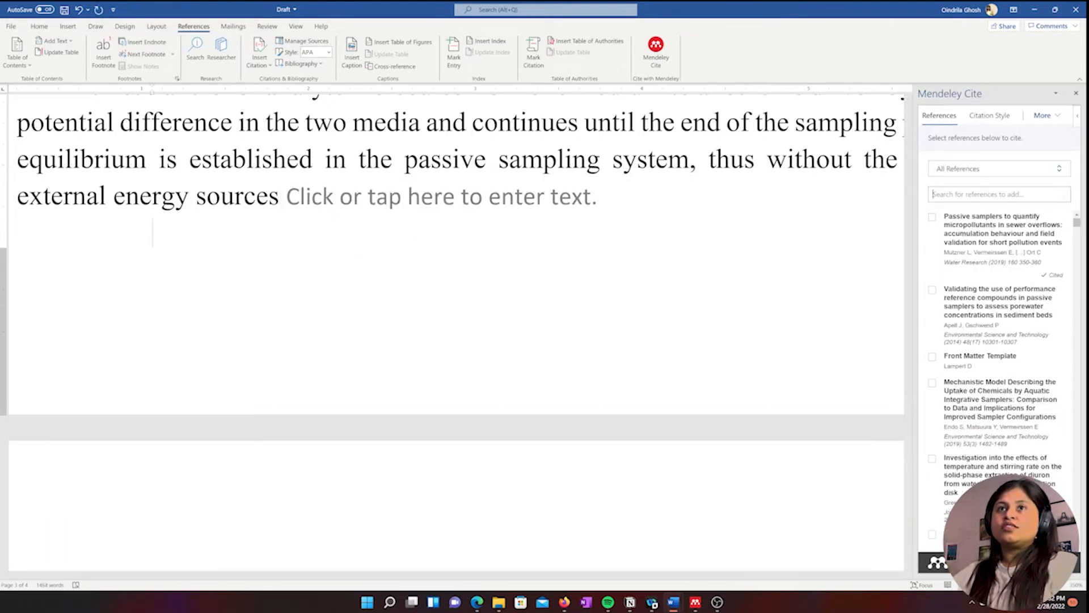
Find the 2002 article "Passive sampling" by its author's surname and insert its citation after "external energy sources".
type("gore")
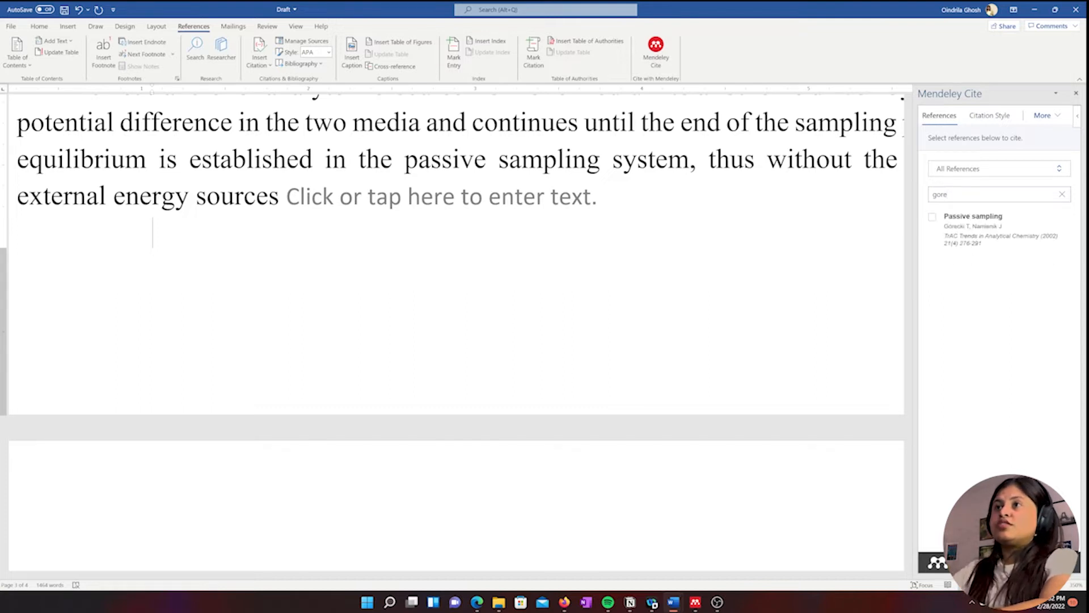
left_click(932, 218)
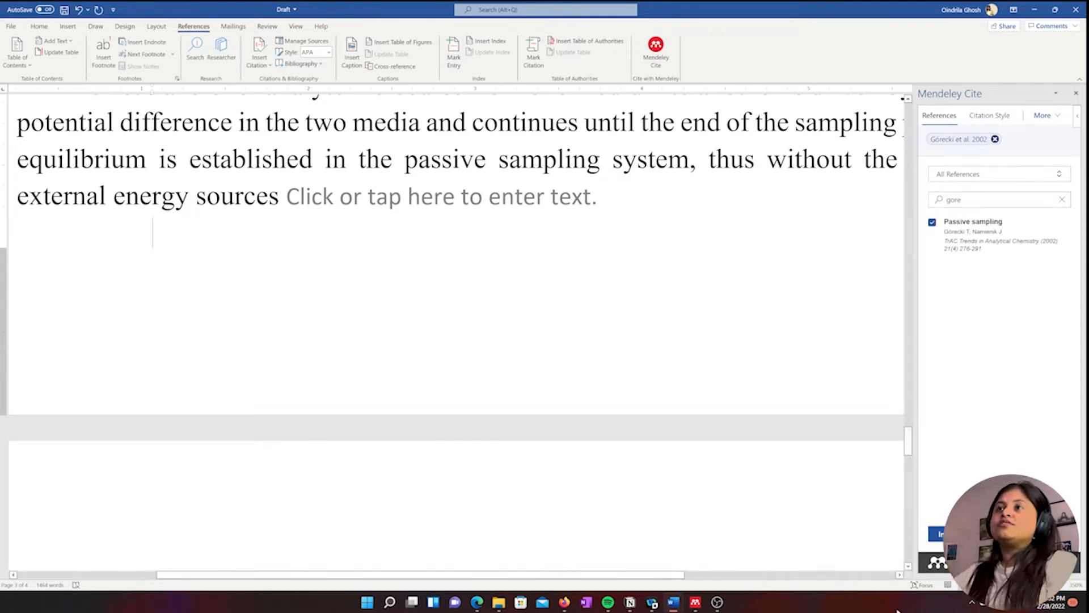
left_click(936, 534)
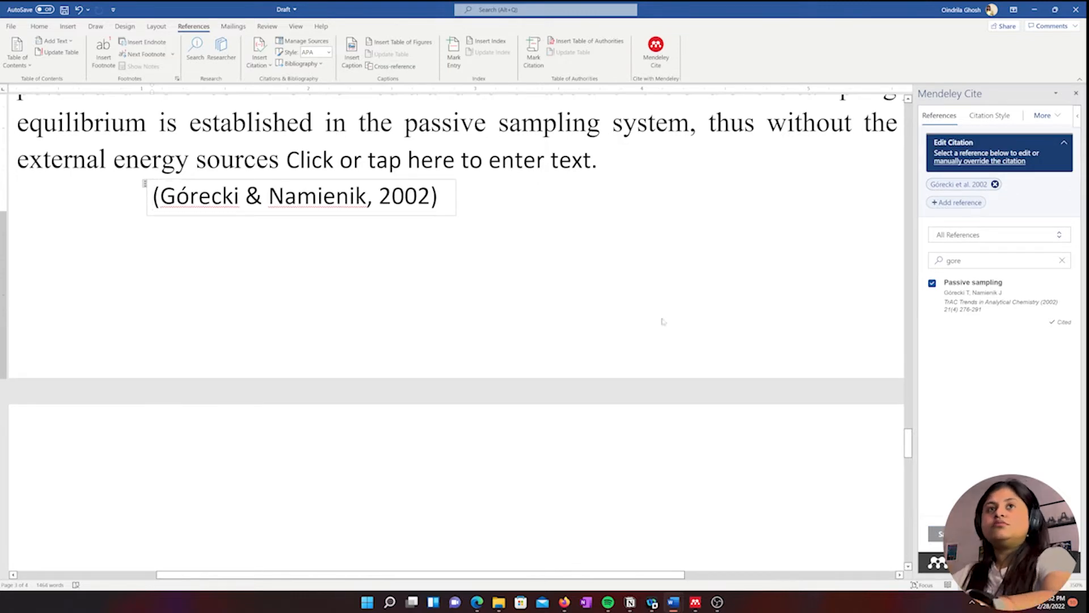
key("ctrl+z")
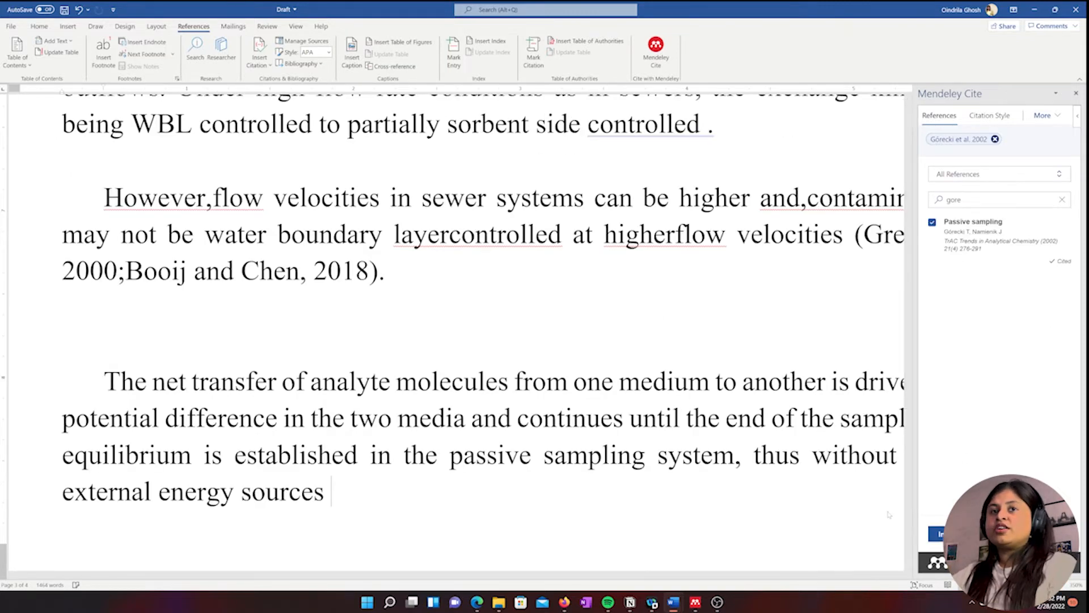
left_click(936, 534)
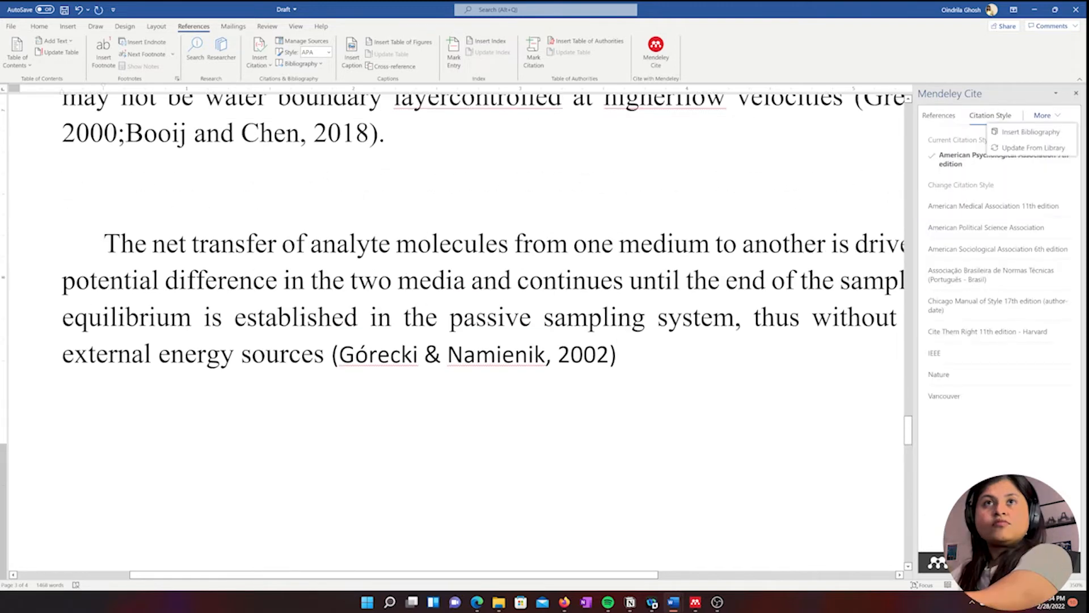
Insert a Mendeley Cite bibliography below the paragraph that ends with the new citation.
left_click(158, 426)
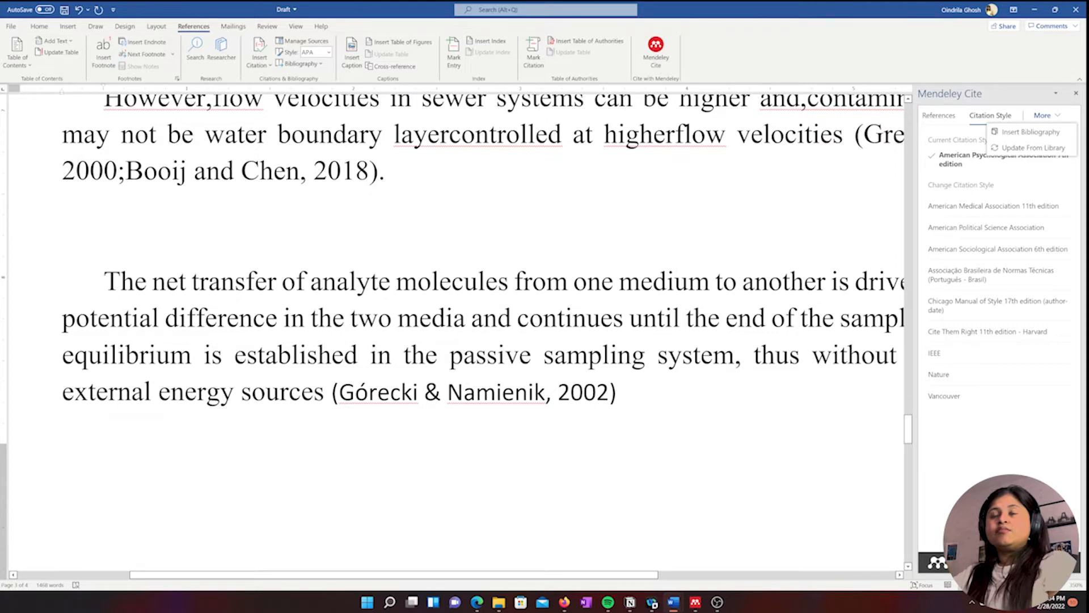
left_click(1049, 118)
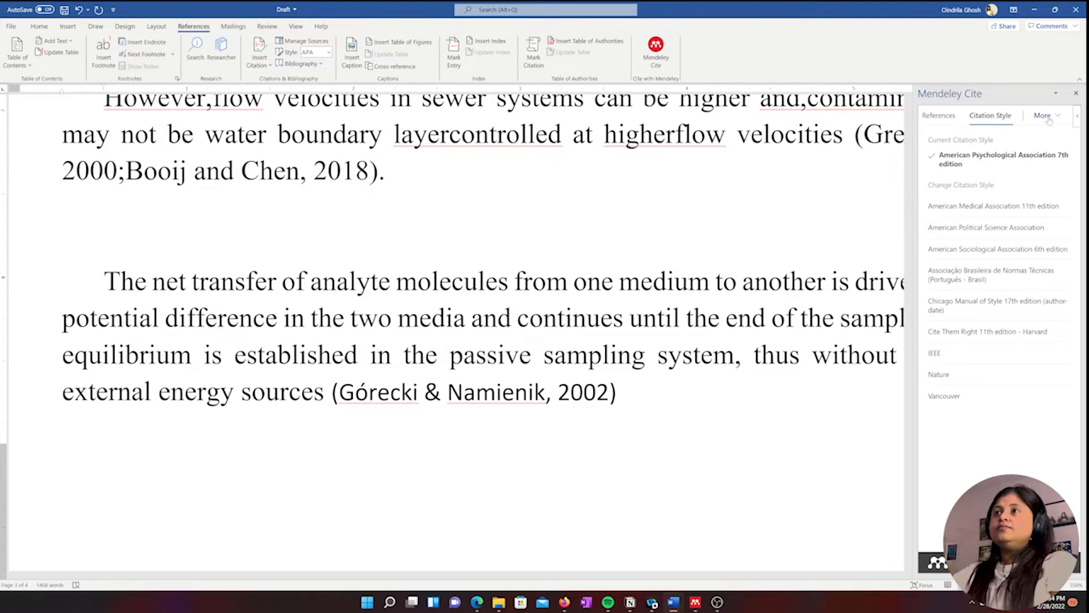
left_click(1049, 118)
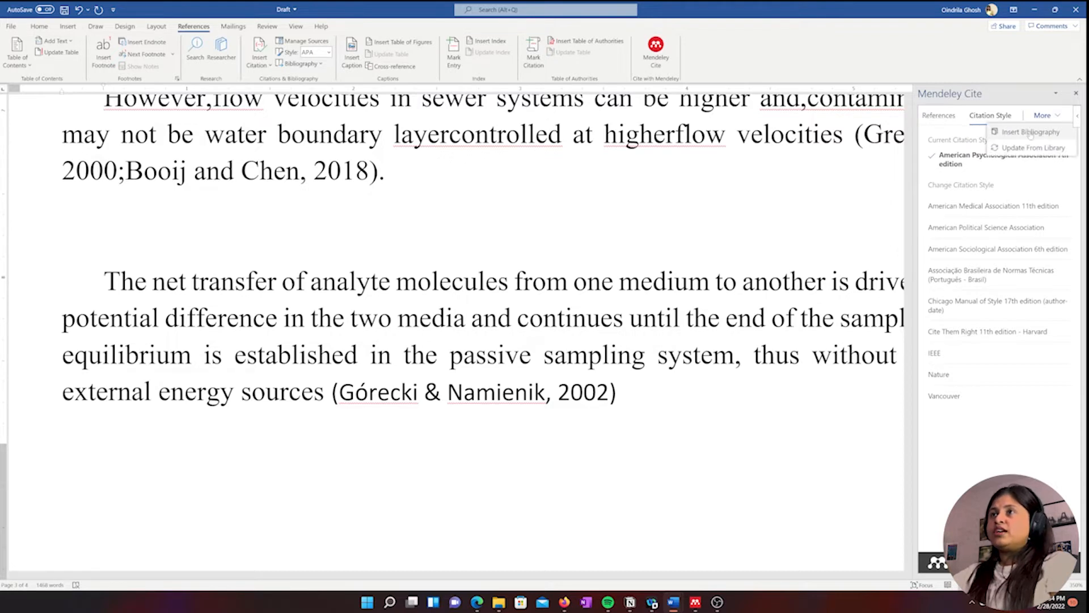
left_click(1029, 132)
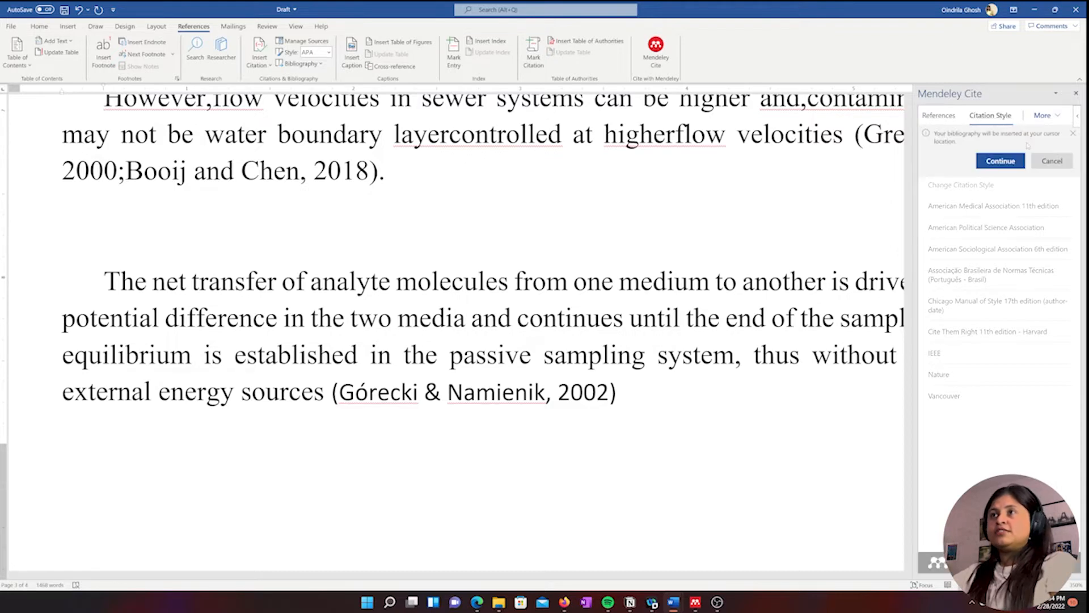
left_click(1000, 160)
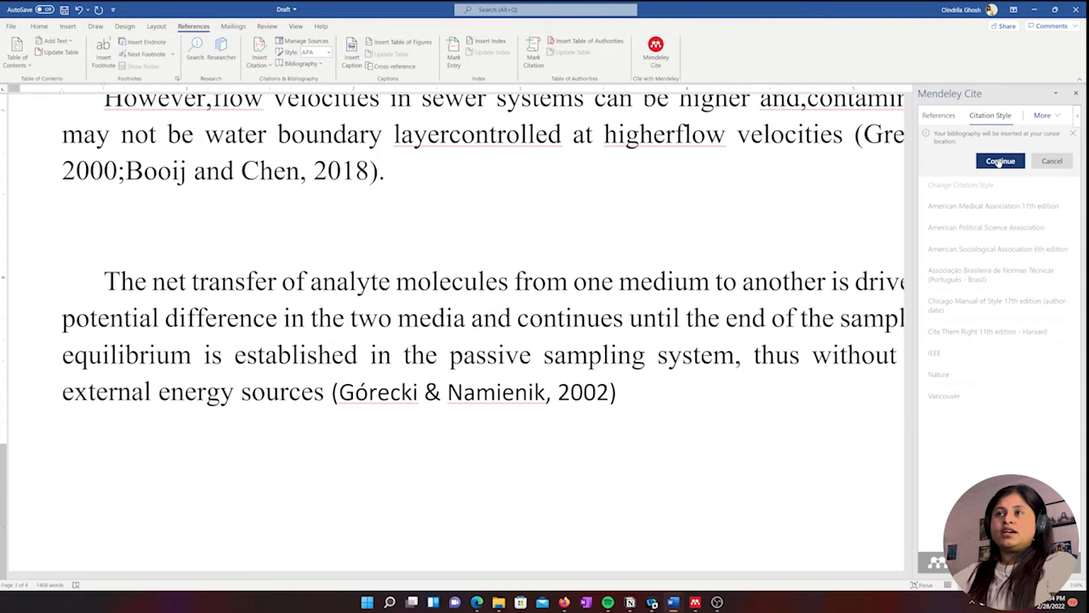
Examine the entries of the inserted bibliography and the in-text citation in the paragraph above it.
scroll(457, 335, "up", 15)
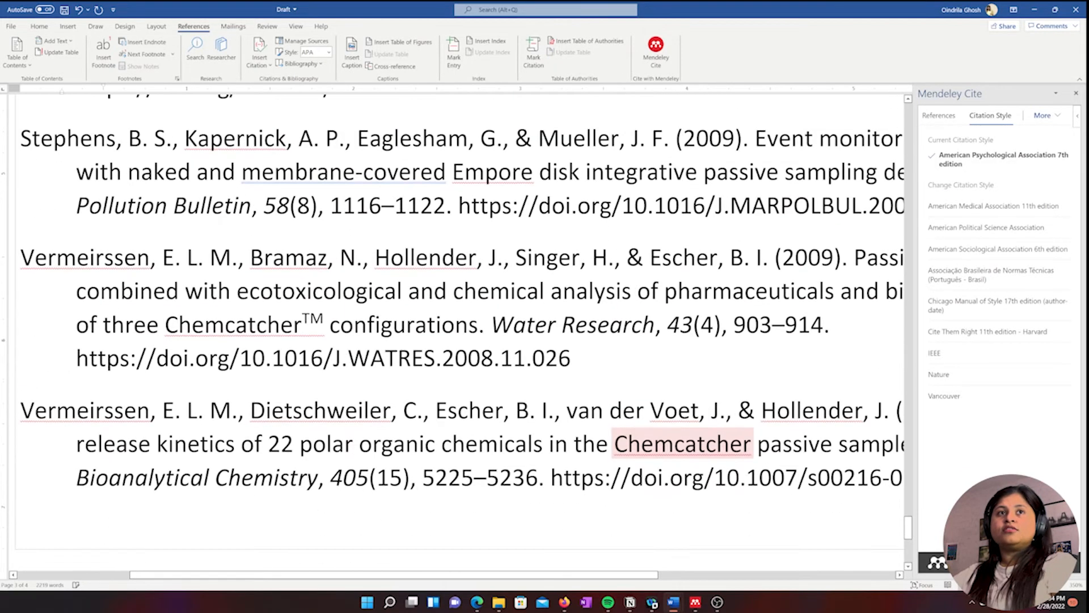
scroll(457, 335, "up", 20)
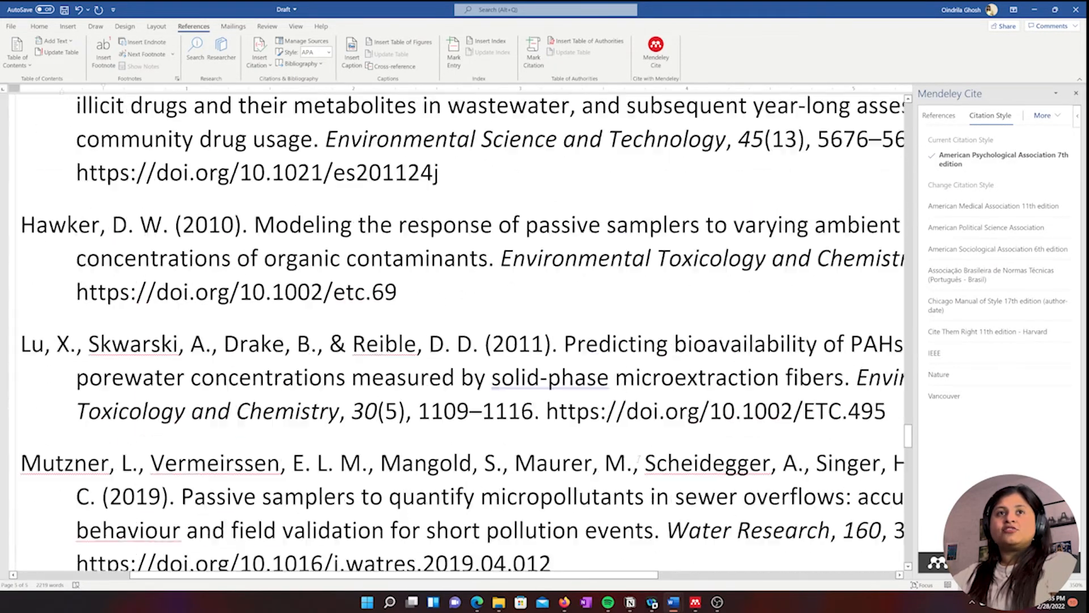
scroll(457, 324, "up", 10)
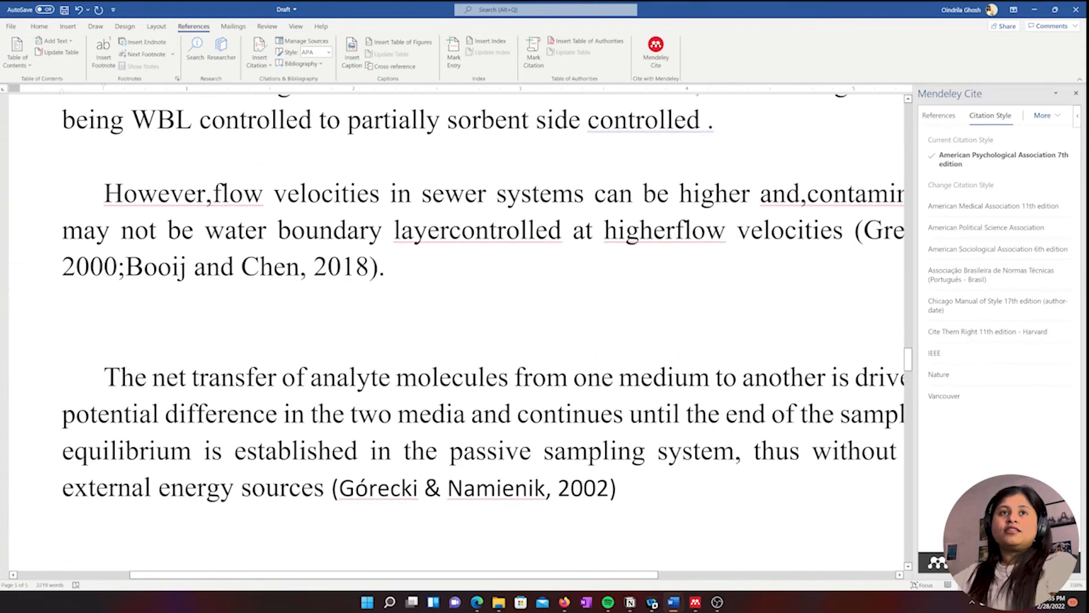
scroll(457, 323, "down", 6)
scroll(456, 335, "down", 15)
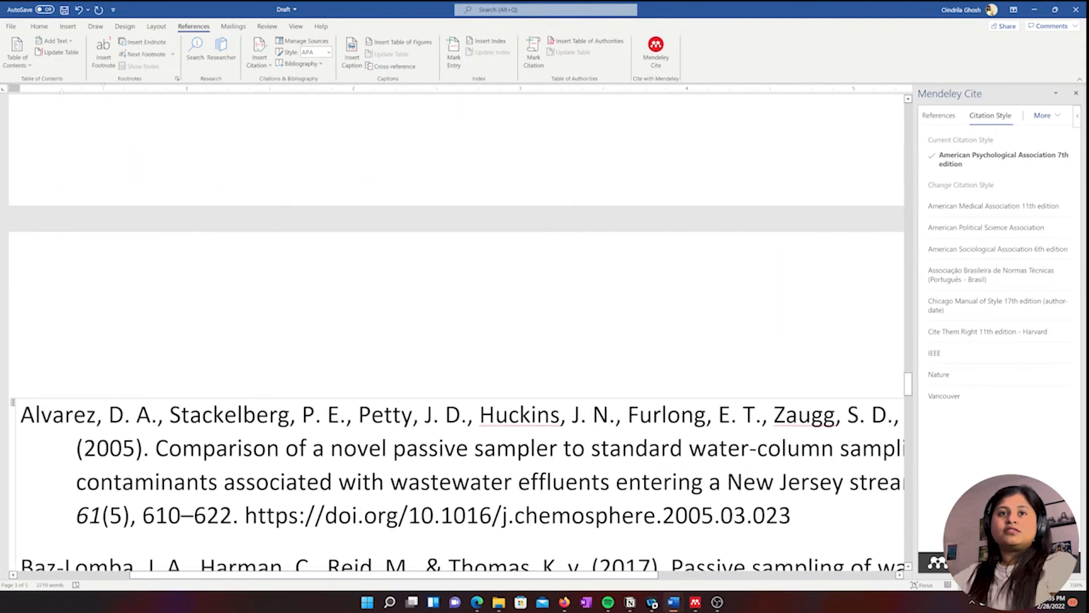
scroll(456, 335, "up", 6)
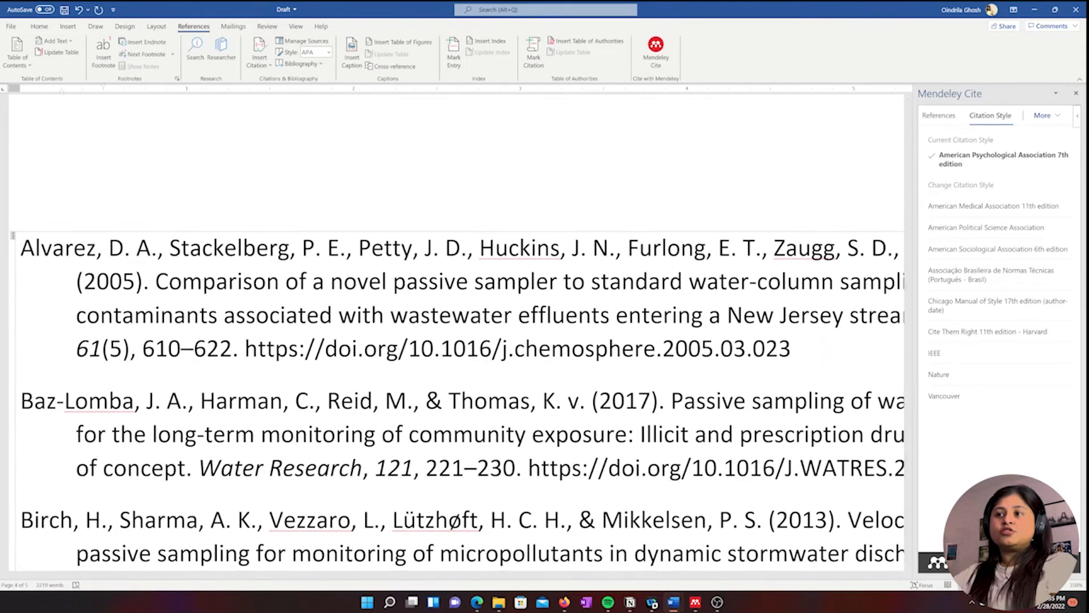
scroll(456, 334, "down", 3, "ctrl")
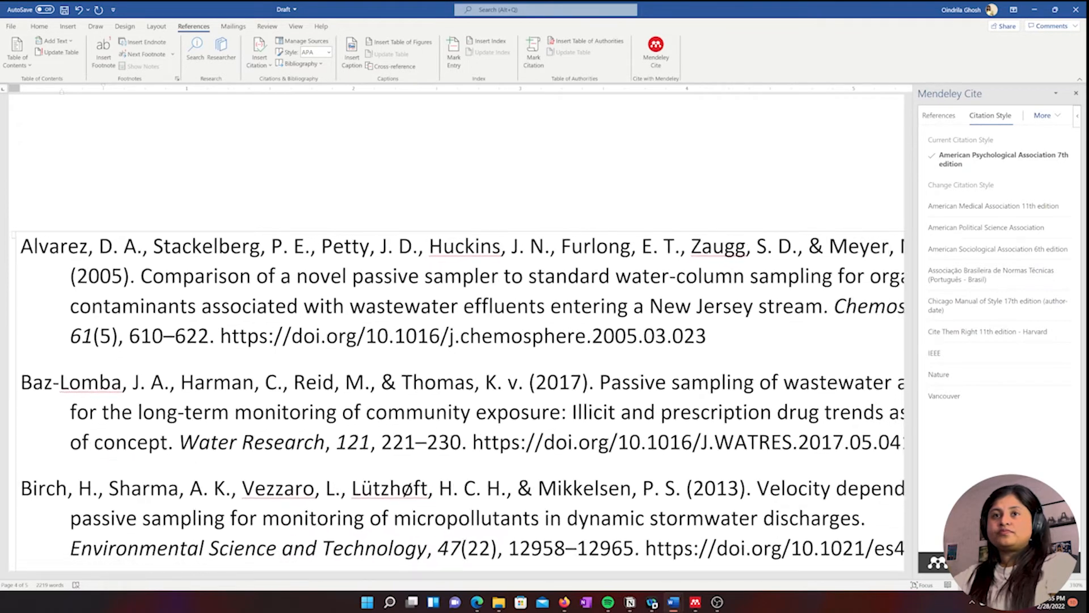
scroll(456, 335, "down", 15)
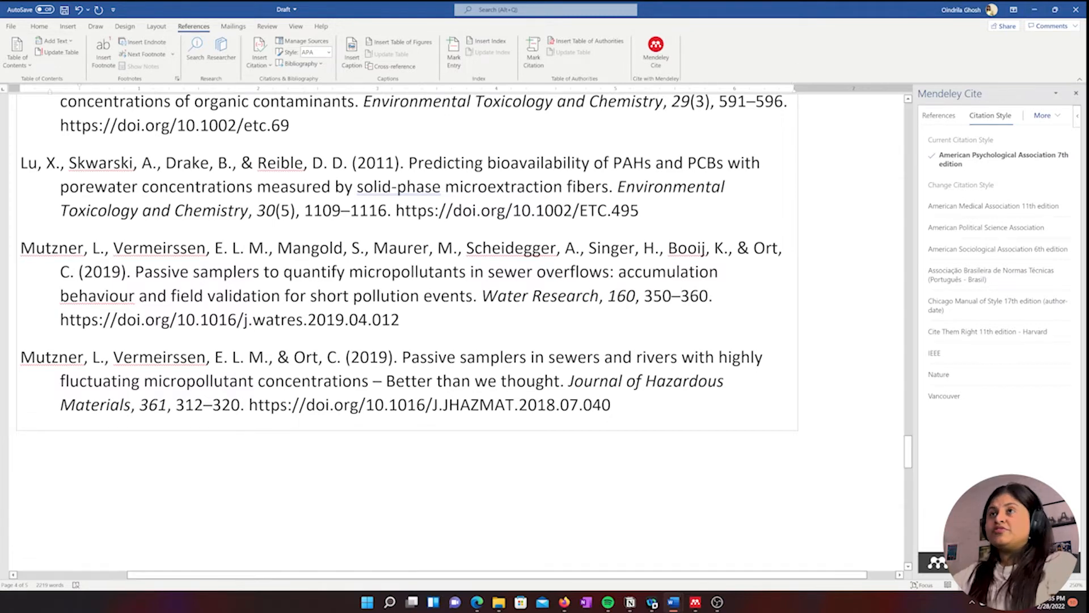
Minimize the Word draft and the Downloads folder window to show the desktop.
left_click(1035, 10)
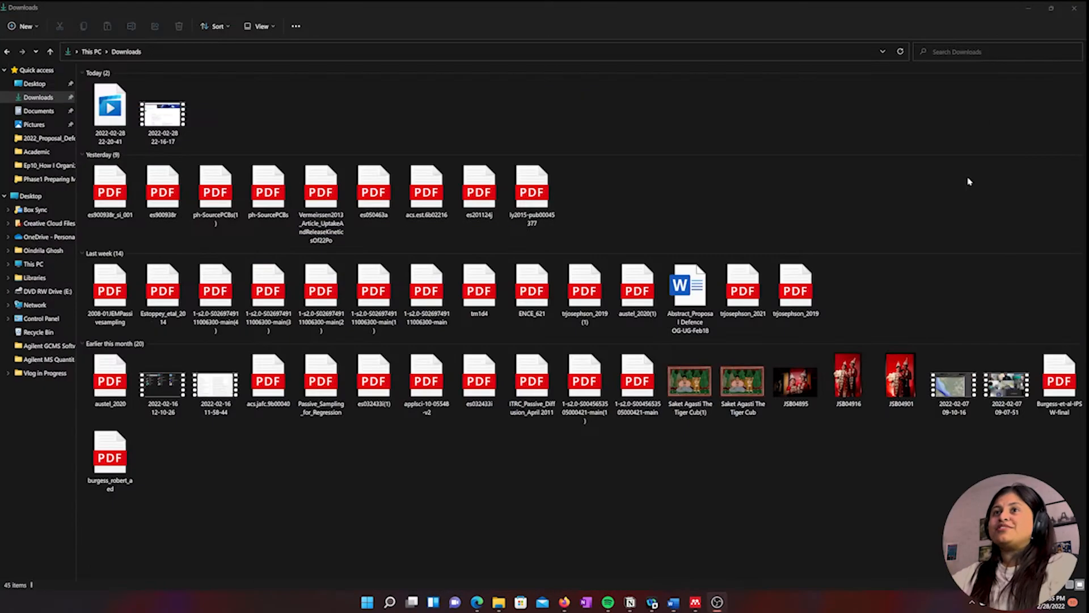
left_click(1028, 8)
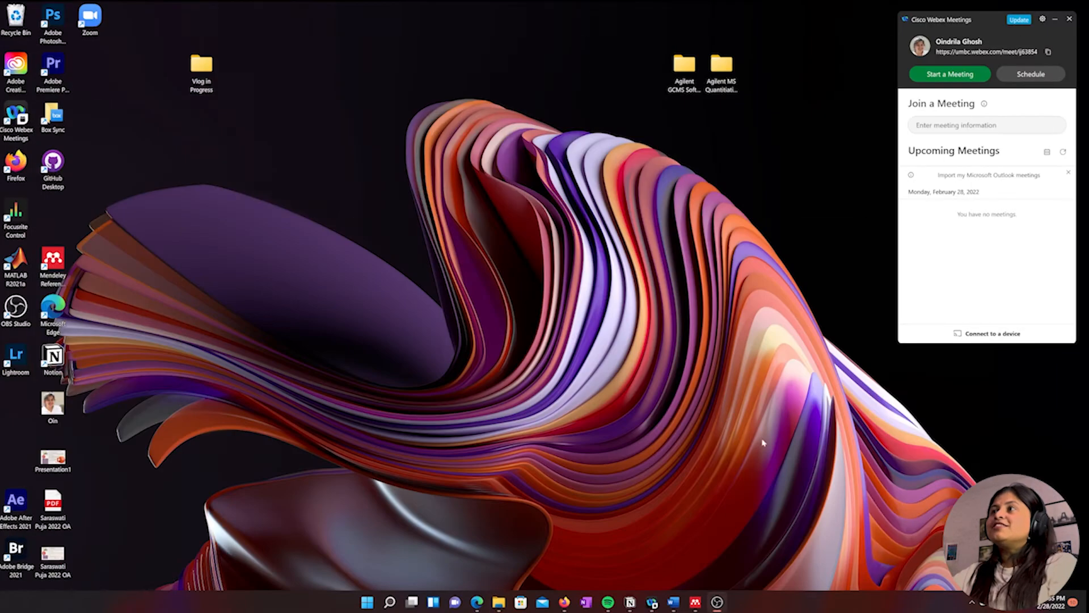
Switch to Mendeley Reference Manager and sort all references by author to check the entries that lack an author.
left_click(565, 602)
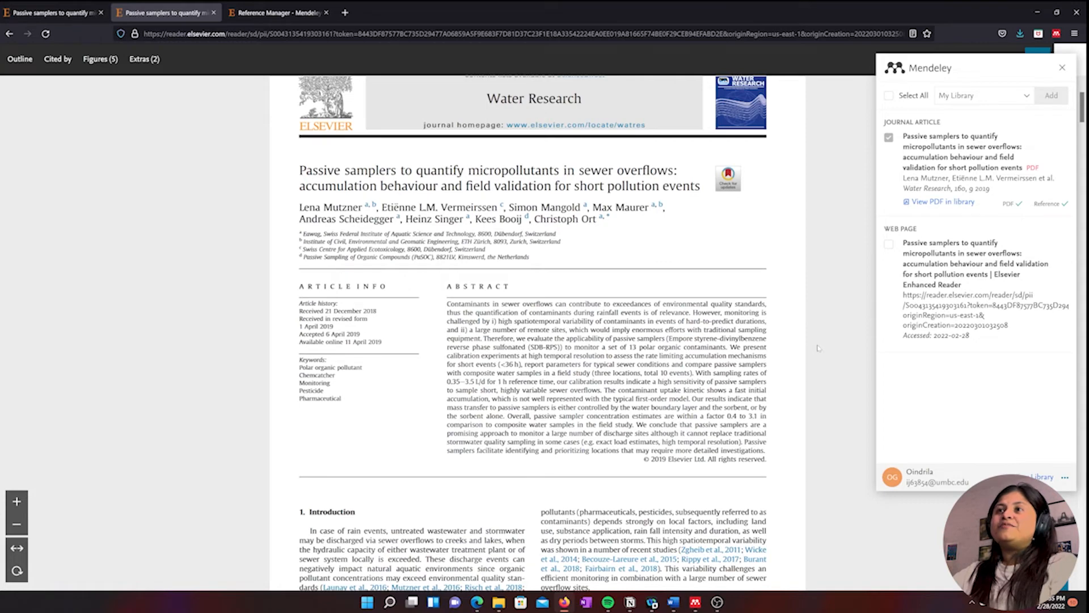
left_click(695, 602)
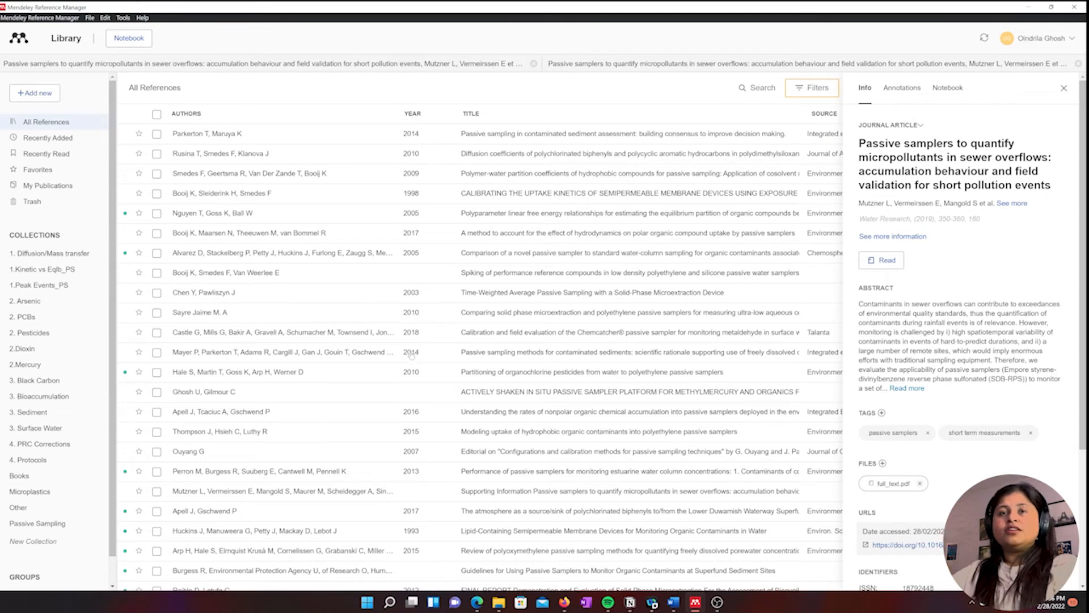
left_click(295, 114)
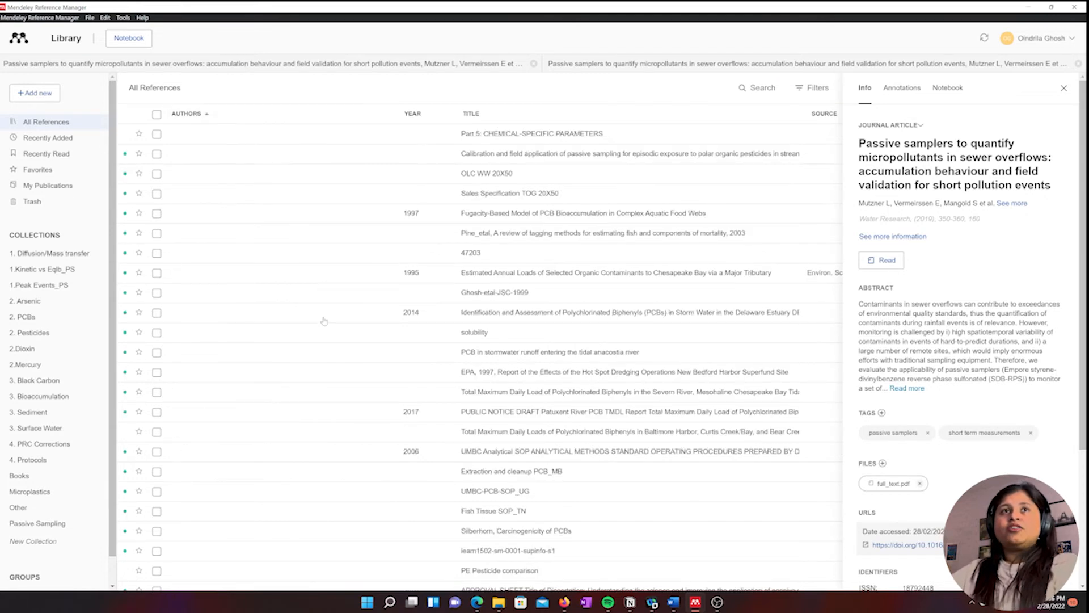
scroll(327, 332, "down", 2)
scroll(327, 334, "up", 2)
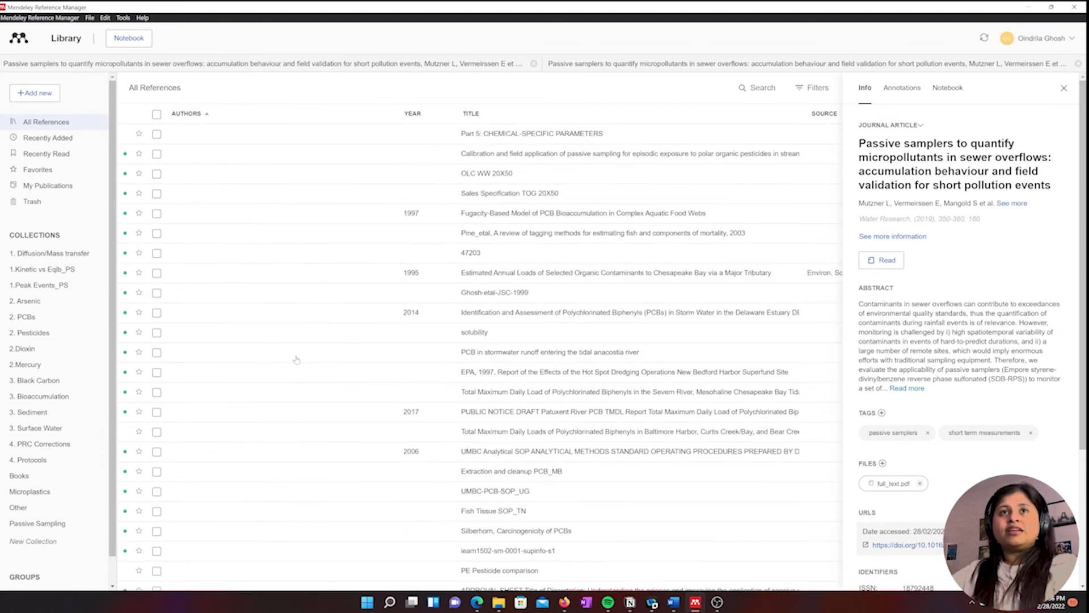
scroll(301, 413, "down", 4)
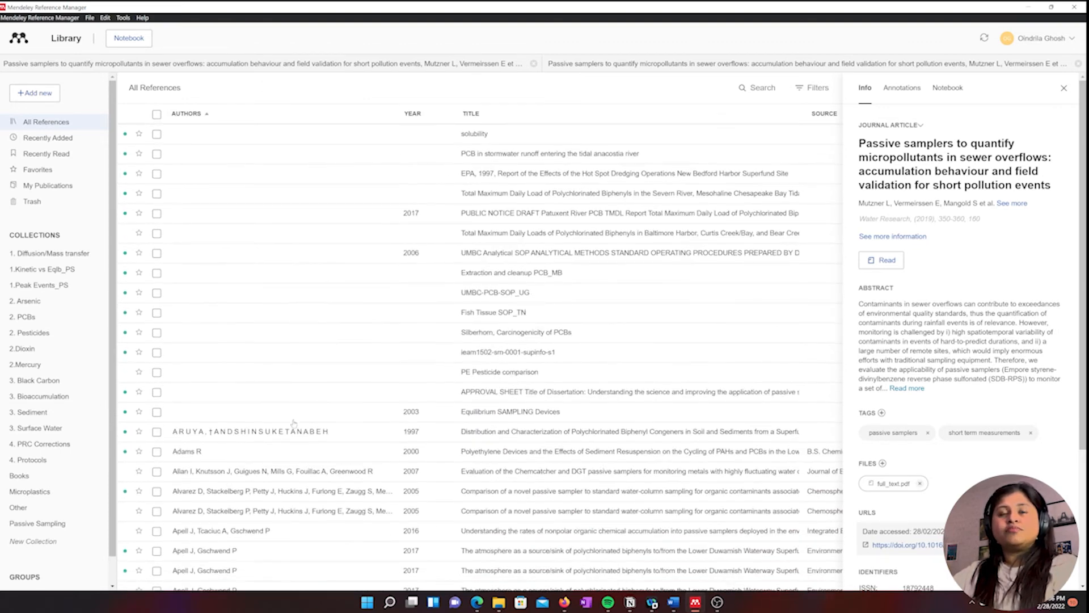
scroll(294, 420, "up", 4)
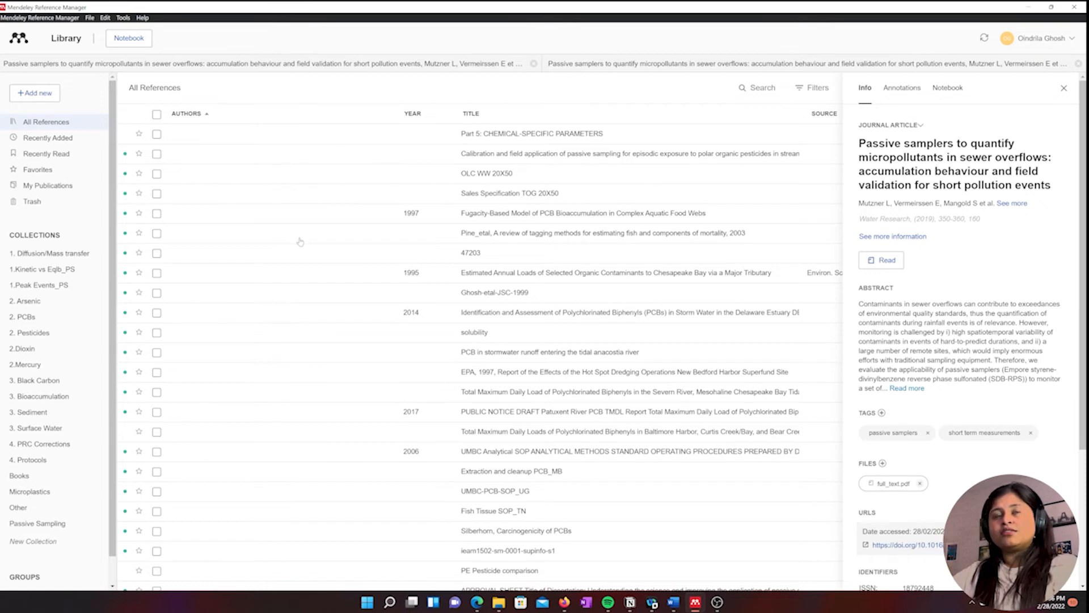
Check the details of the authorless "Calibration and field application" and "OLC WW 20X50" entries, and read through the latter's attached PDF.
left_click(224, 159)
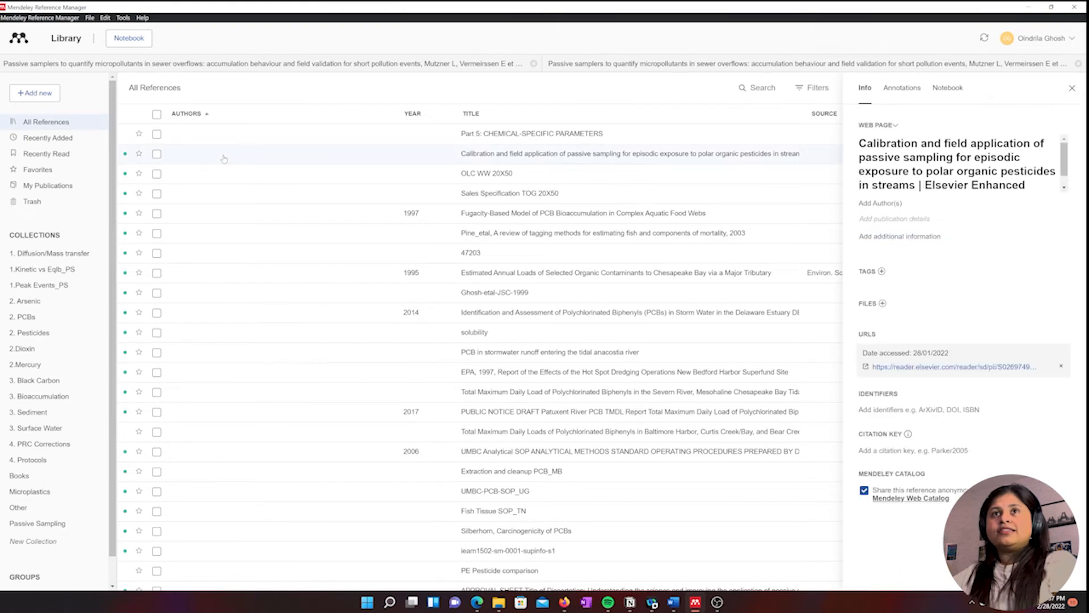
left_click(250, 180)
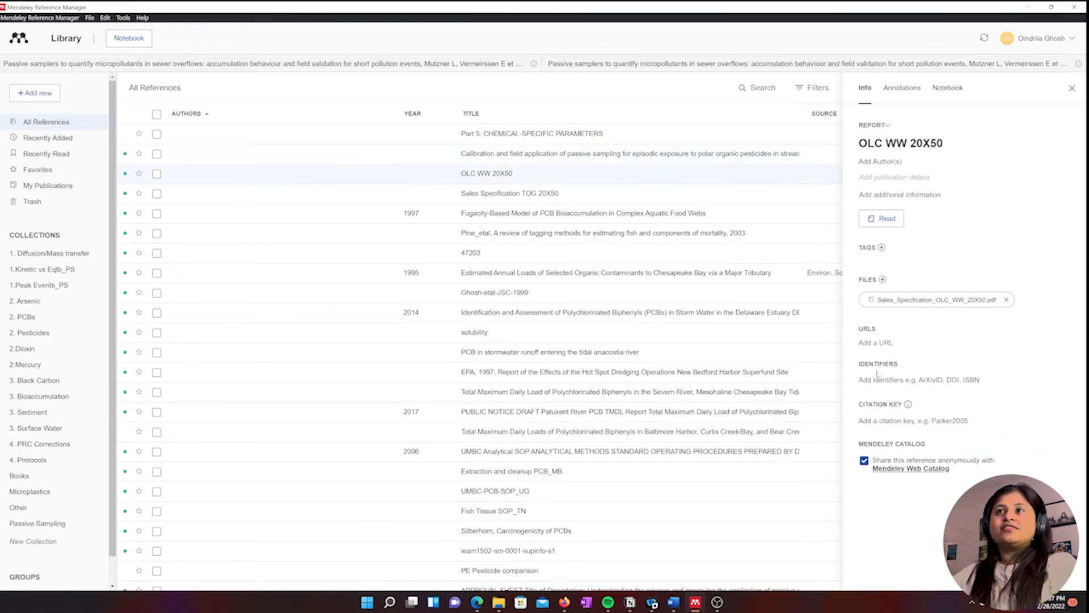
left_click(882, 218)
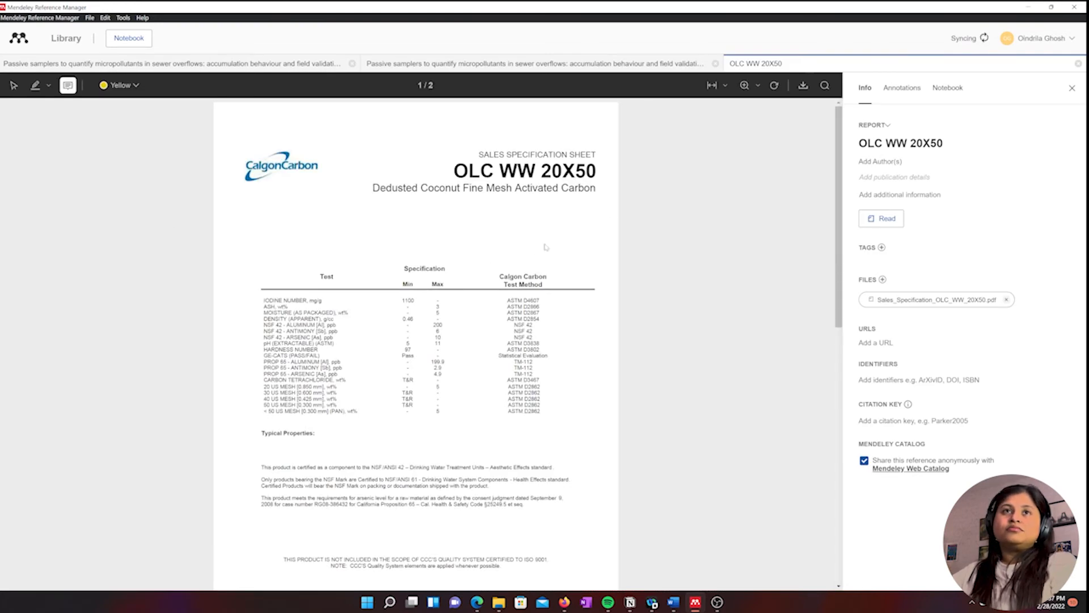
scroll(548, 382, "down", 5)
scroll(548, 382, "down", 5)
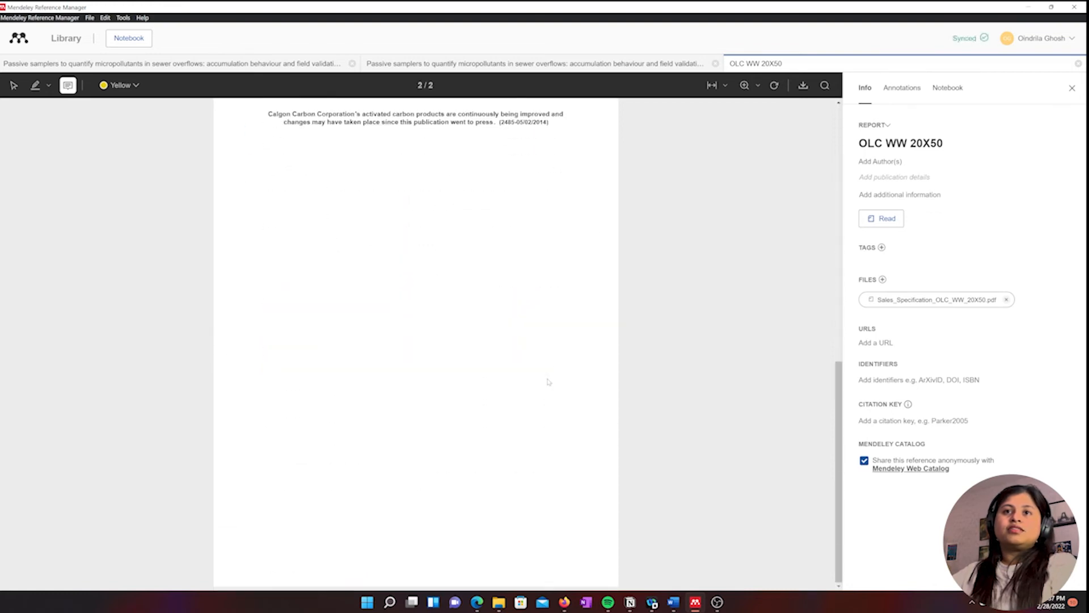
scroll(549, 382, "up", 10)
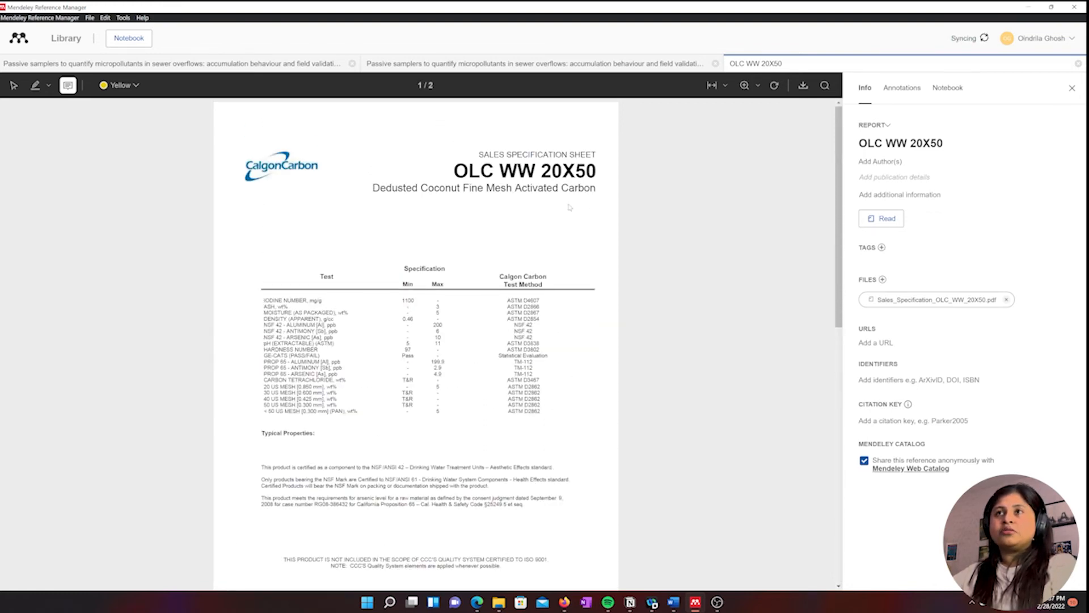
Return to the library sorted by author and highlight the title text in the details of the OLC WW 20X50 report.
left_click(66, 38)
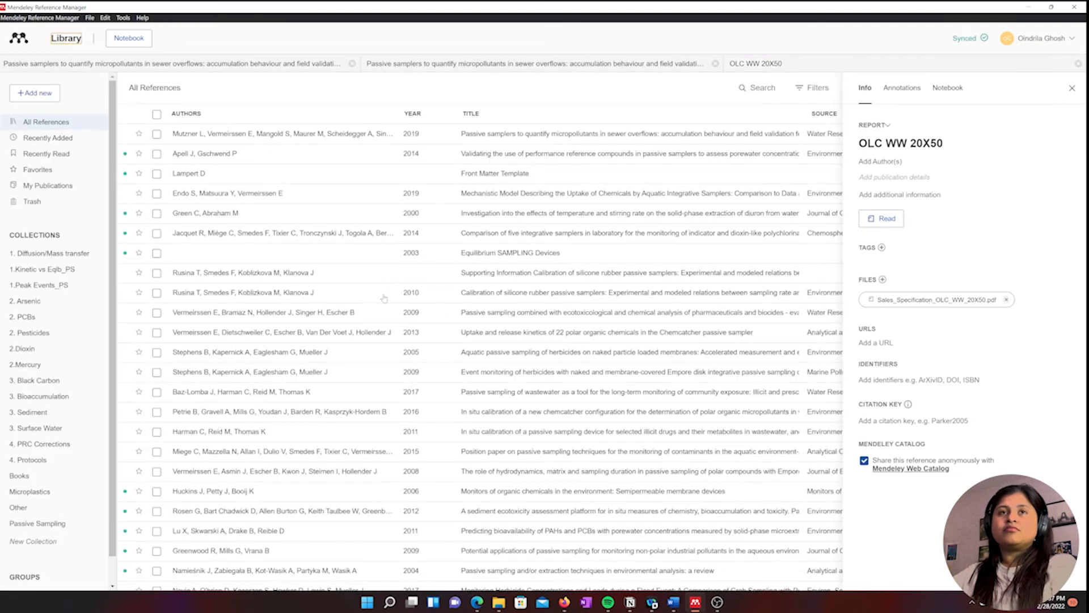
left_click(299, 121)
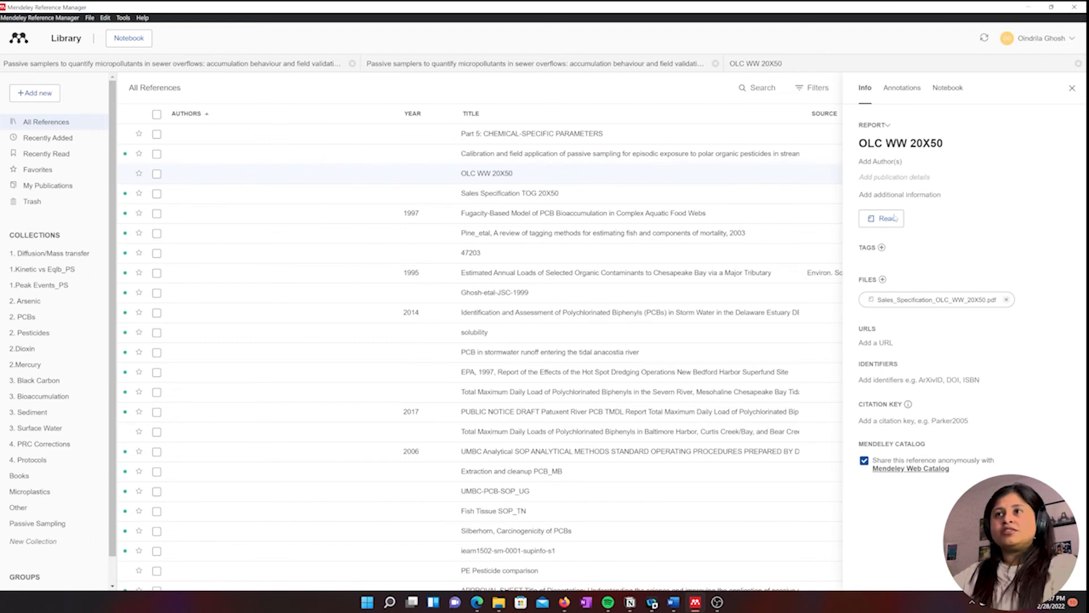
left_click(908, 143)
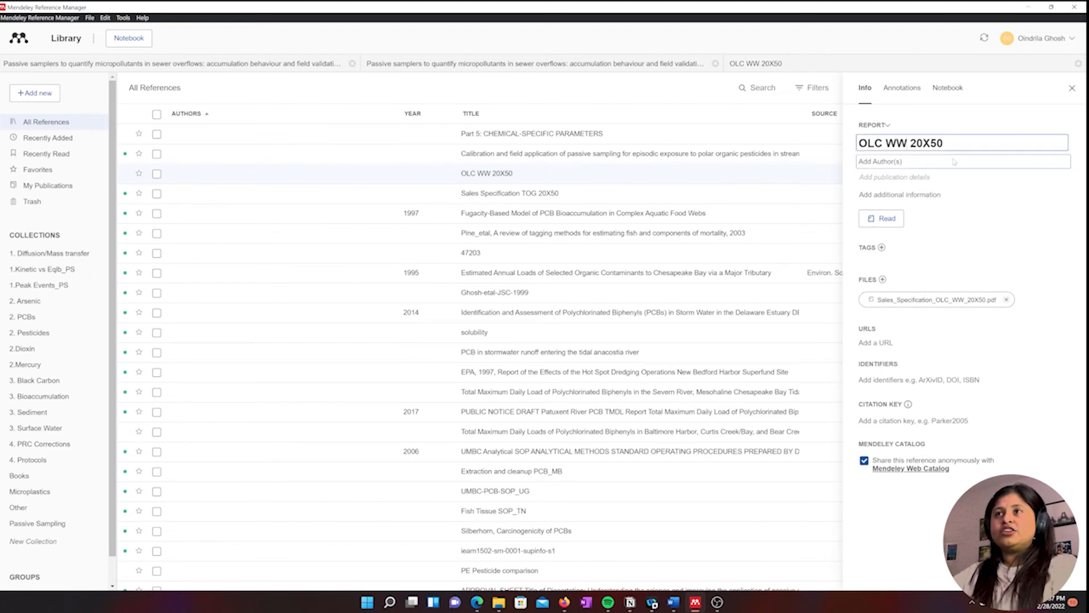
left_click_drag(945, 143, 830, 139)
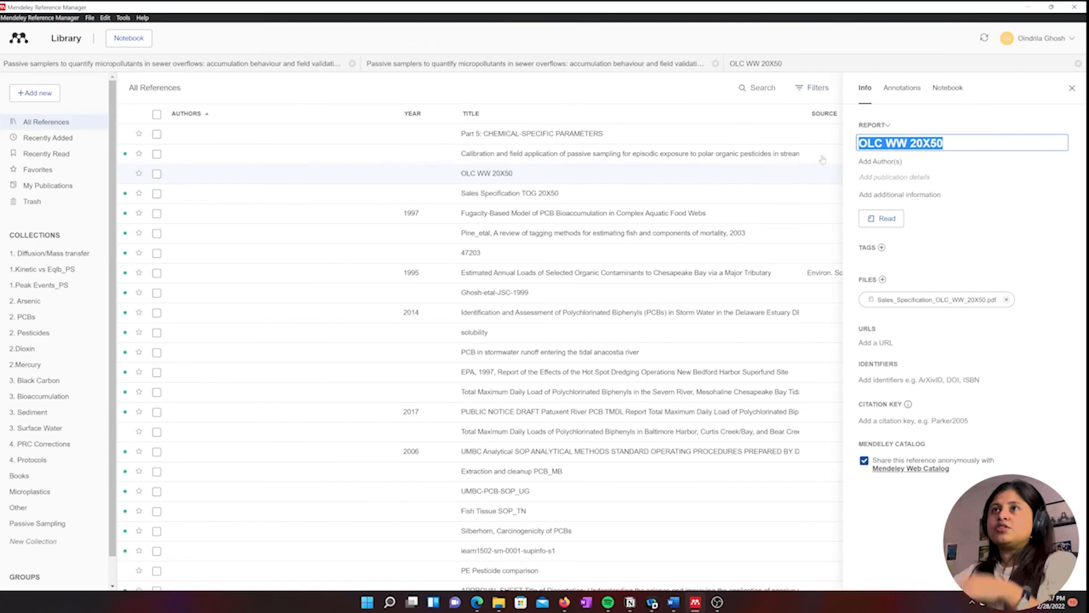
left_click(969, 236)
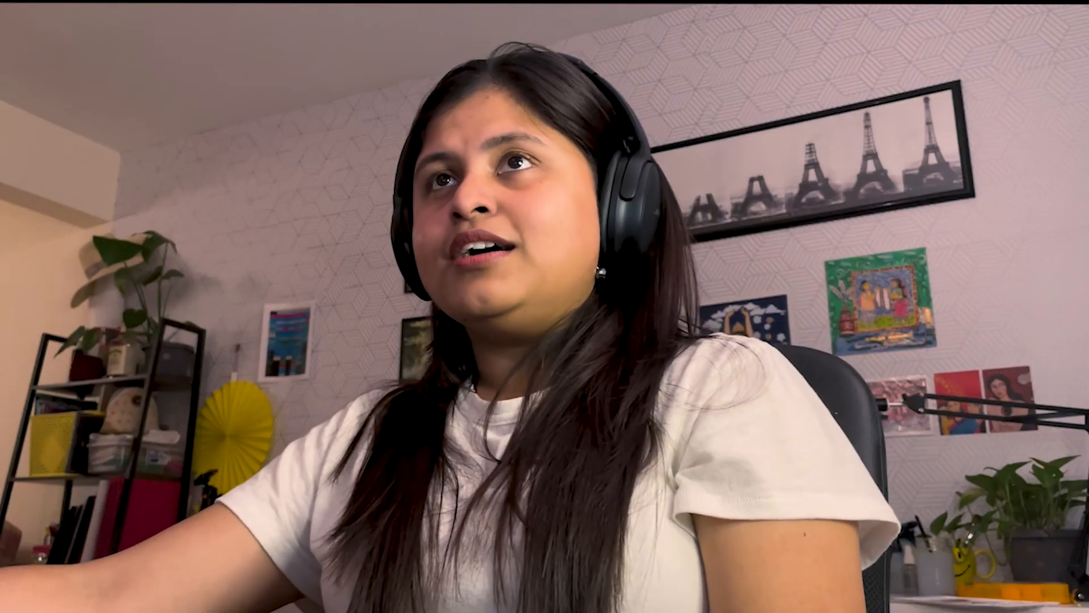